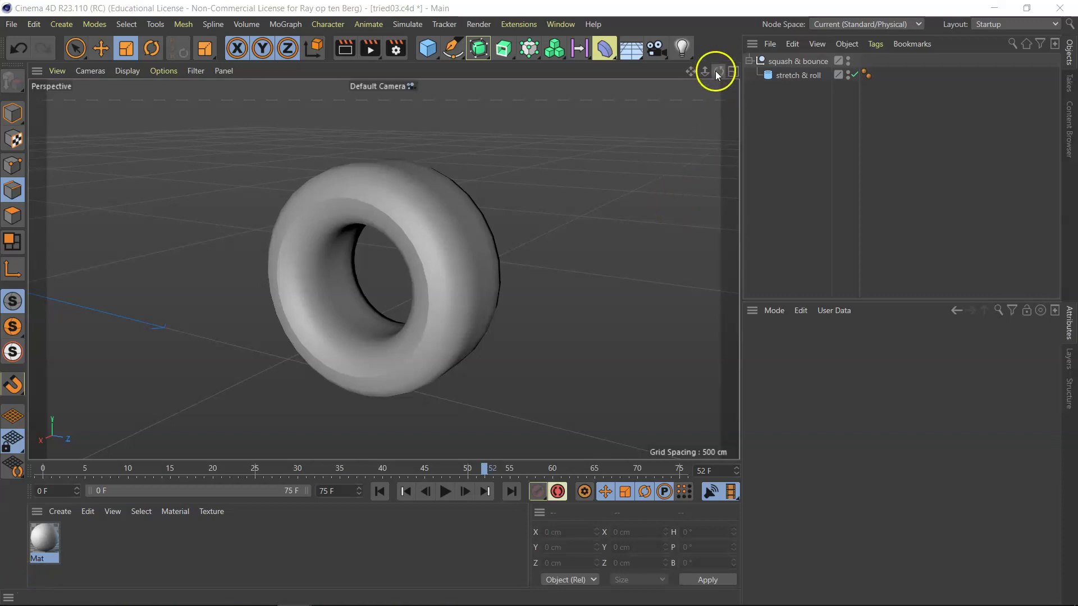
- Select the stretch & roll tube to show its 50 cm inner and 100 cm outer radii
{"action": "mouse_move", "coordinate": [719, 71]}
{"action": "left_mouse_down"}
{"action": "mouse_move", "coordinate": [685, 79]}
{"action": "mouse_move", "coordinate": [716, 73]}
{"action": "left_mouse_up"}
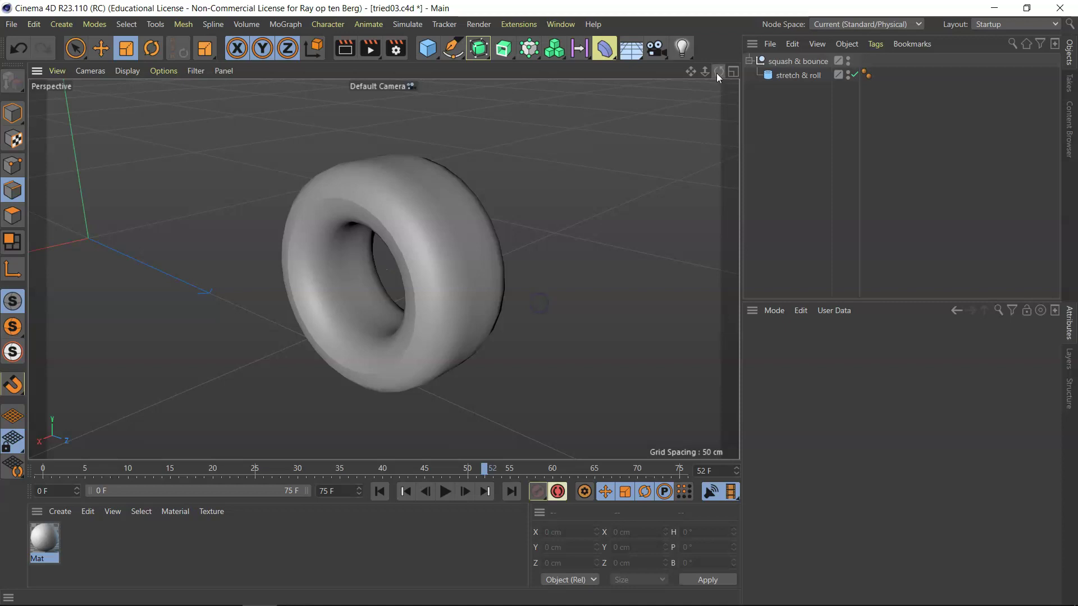
{"action": "left_click", "coordinate": [715, 127]}
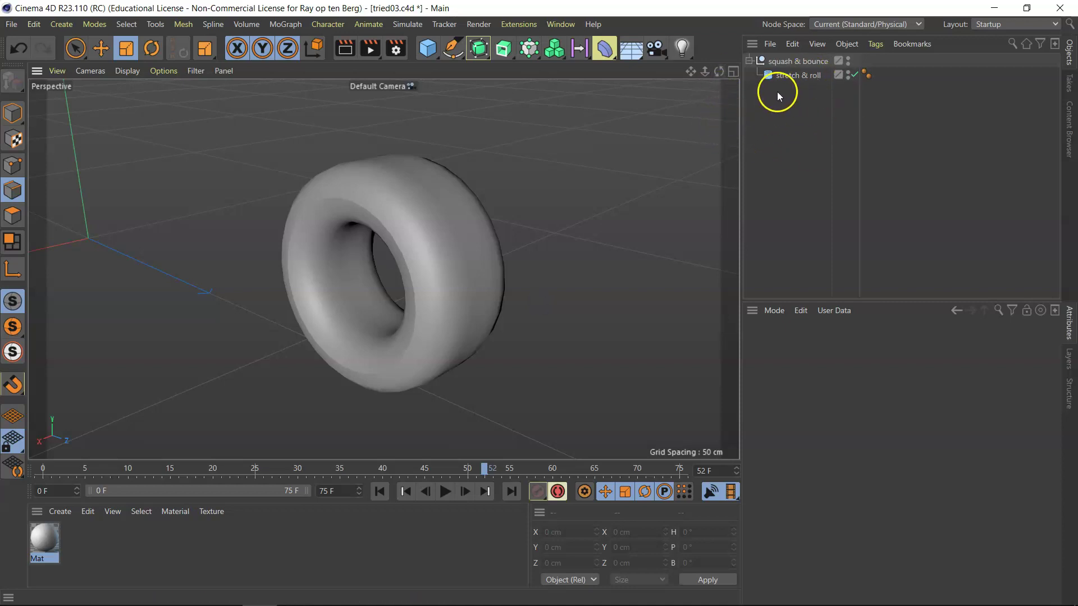
{"action": "left_click", "coordinate": [788, 75]}
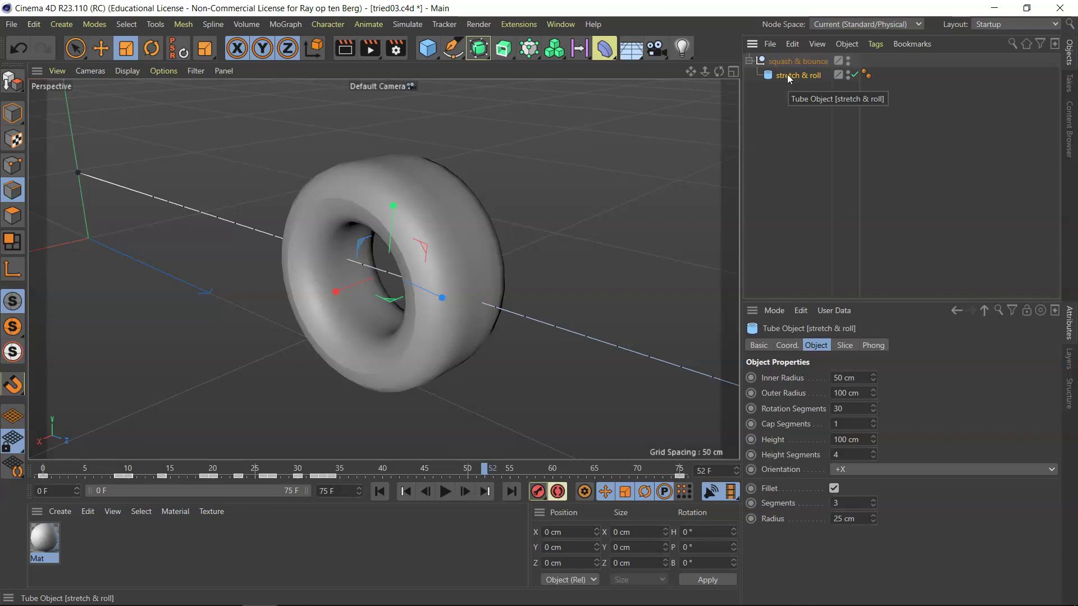
- Nudge the tube's fillet radius with the spinner arrows until it reads 23 cm
{"action": "left_click", "coordinate": [874, 517]}
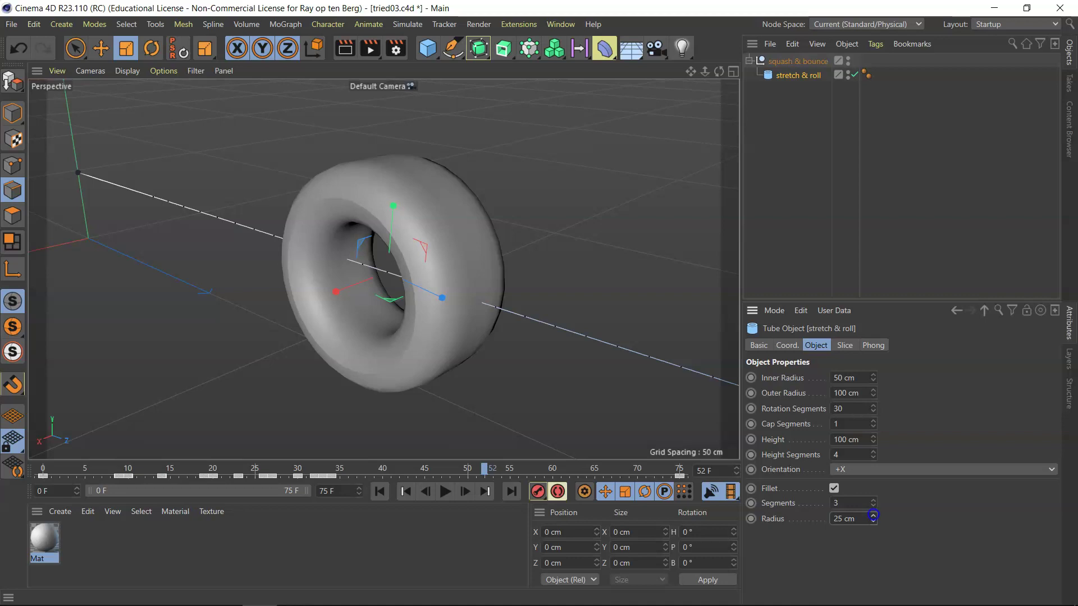
{"action": "left_click_drag", "start_coordinate": [874, 517], "coordinate": [874, 516]}
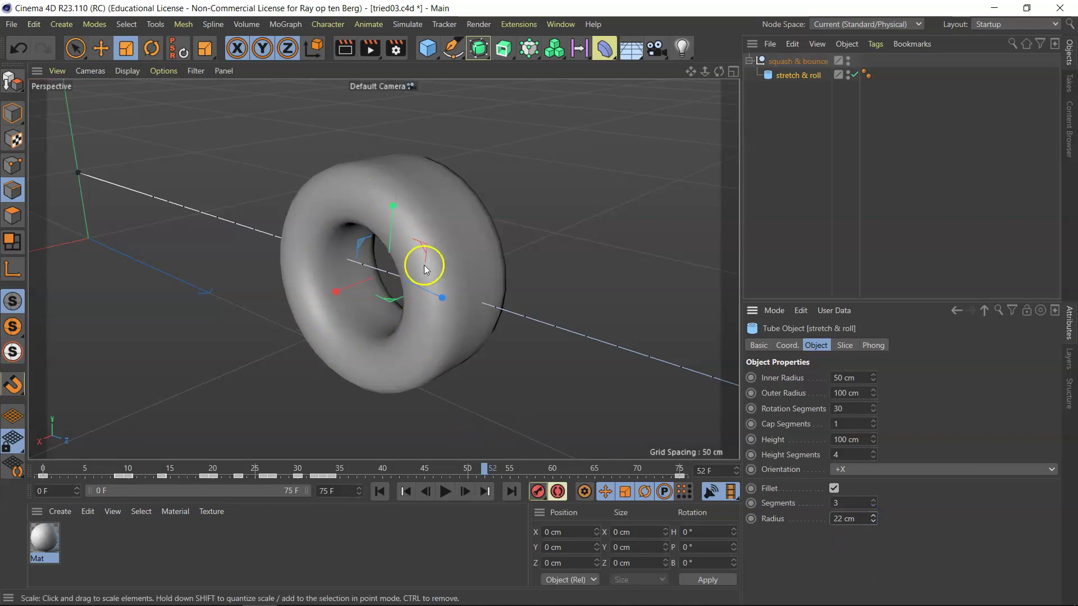
{"action": "left_click", "coordinate": [874, 515]}
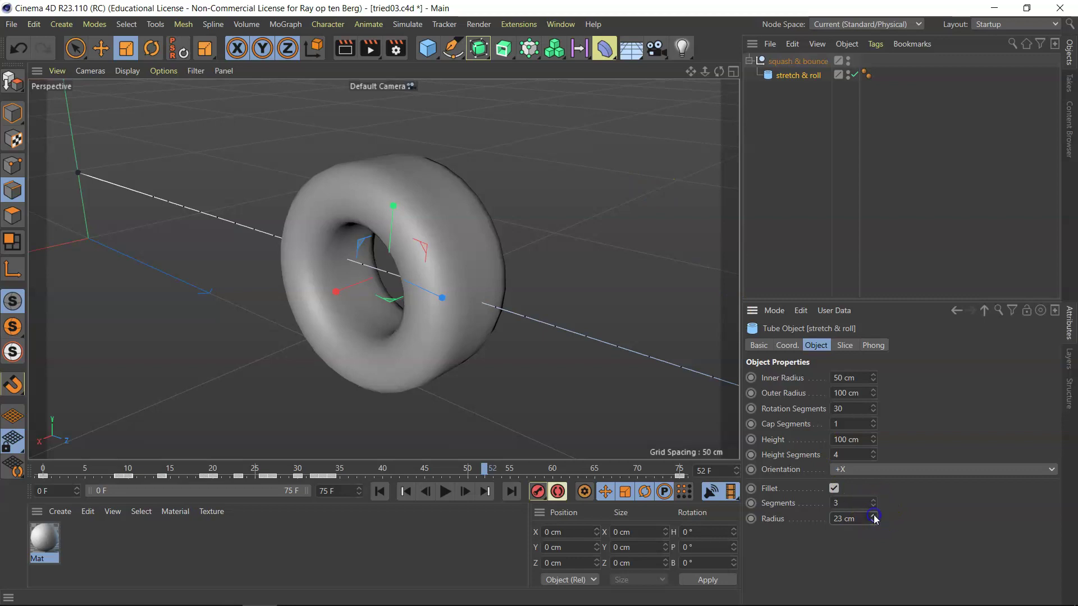
{"action": "left_click", "coordinate": [874, 516]}
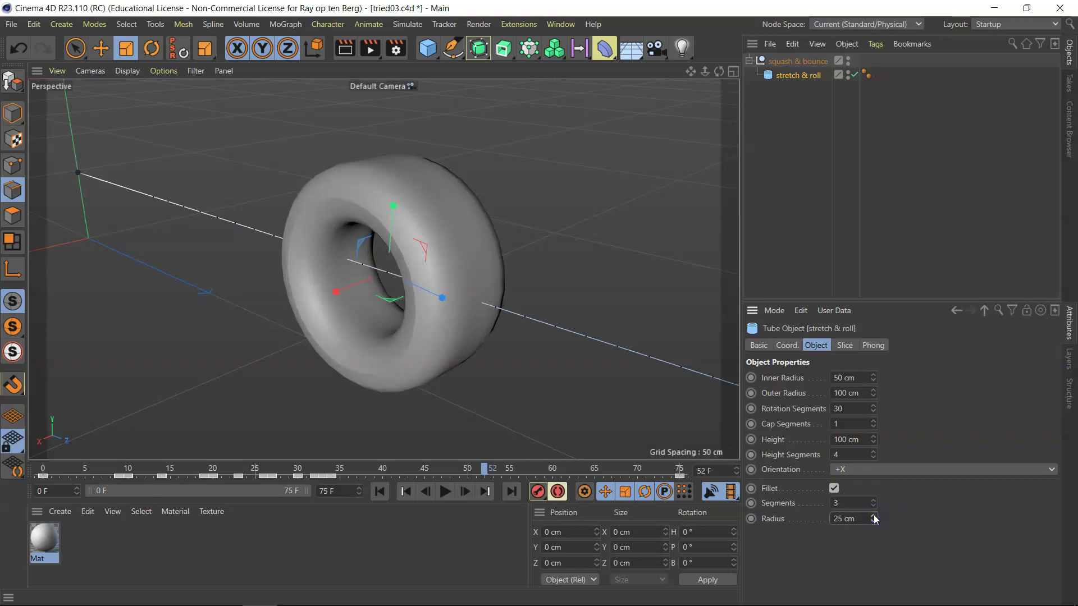
{"action": "left_click", "coordinate": [874, 521]}
{"action": "left_click", "coordinate": [874, 522]}
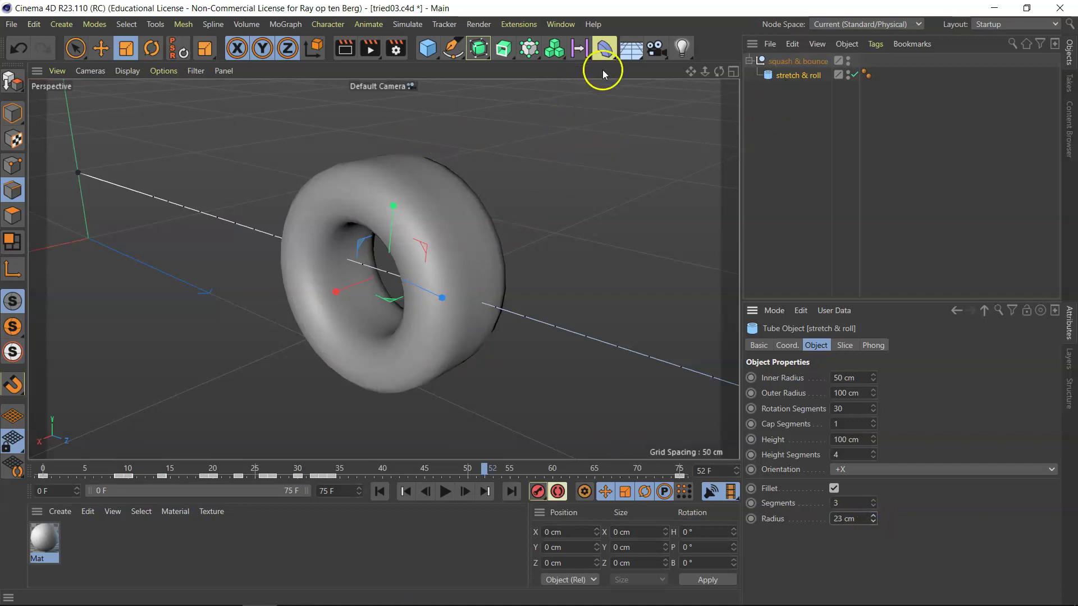
- Add a Correction deformer from the deformer list and parent it under stretch & roll
{"action": "left_click_drag", "start_coordinate": [605, 59], "coordinate": [824, 98]}
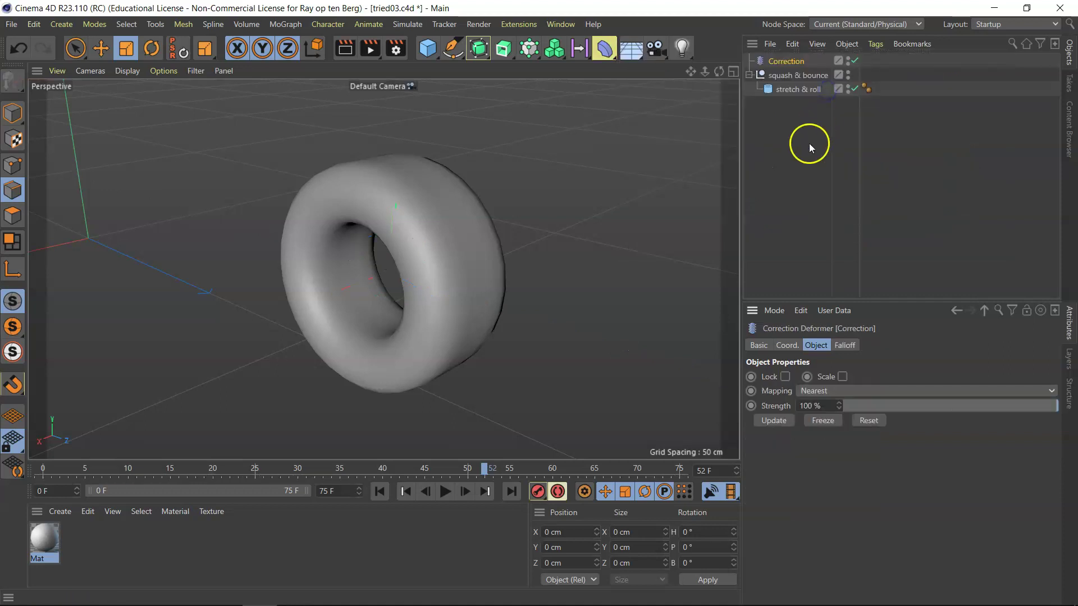
{"action": "left_click_drag", "start_coordinate": [793, 62], "coordinate": [810, 92]}
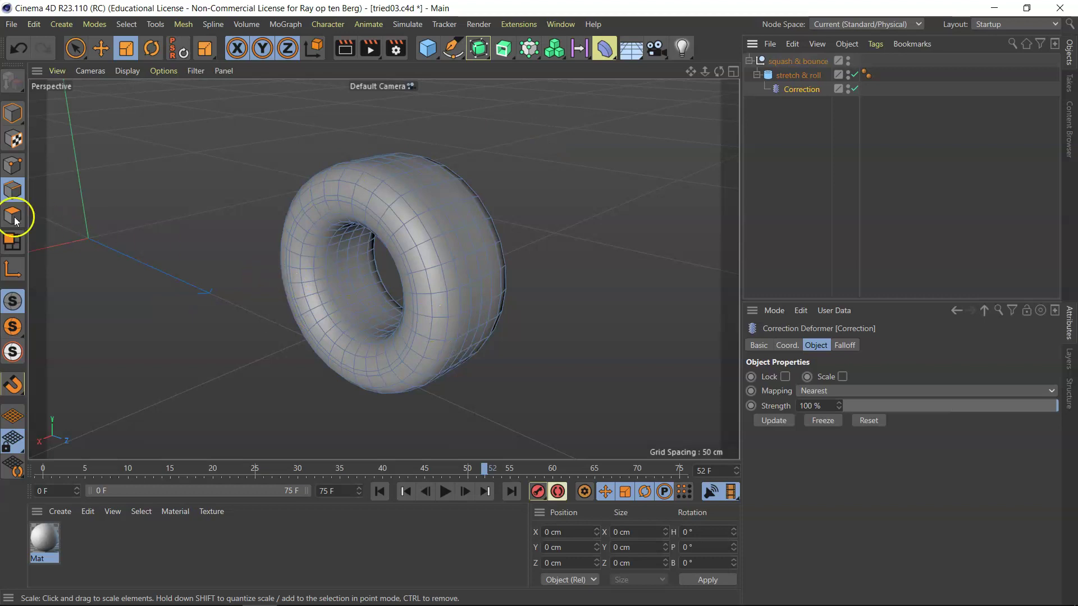
- Switch to Point mode, frame the tire, and activate Loop Selection with U, L
{"action": "left_click", "coordinate": [13, 165]}
{"action": "left_click", "coordinate": [61, 277]}
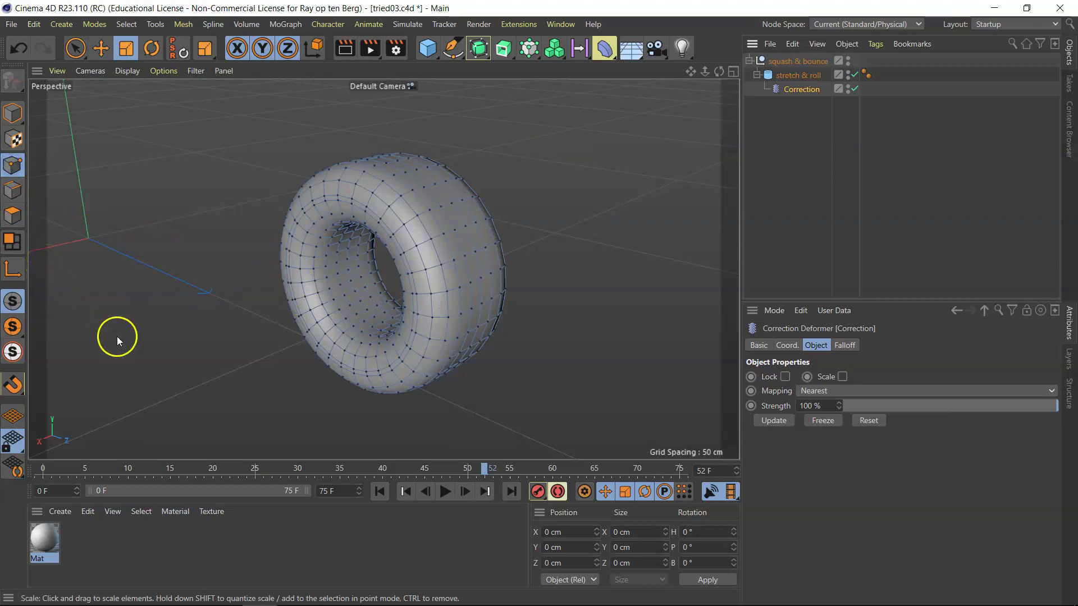
{"action": "right_click_drag", "start_coordinate": [129, 362], "coordinate": [154, 346], "text": "alt"}
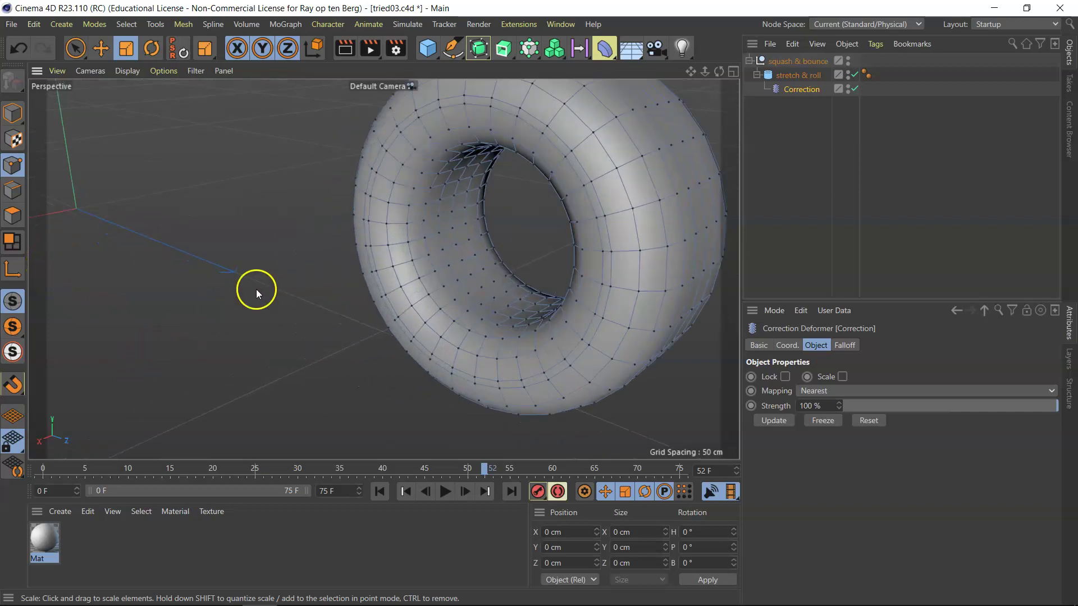
{"action": "mouse_move", "coordinate": [719, 72]}
{"action": "left_mouse_down"}
{"action": "mouse_move", "coordinate": [681, 73]}
{"action": "mouse_move", "coordinate": [728, 72]}
{"action": "left_mouse_up"}
{"action": "left_click_drag", "start_coordinate": [539, 303], "coordinate": [611, 193]}
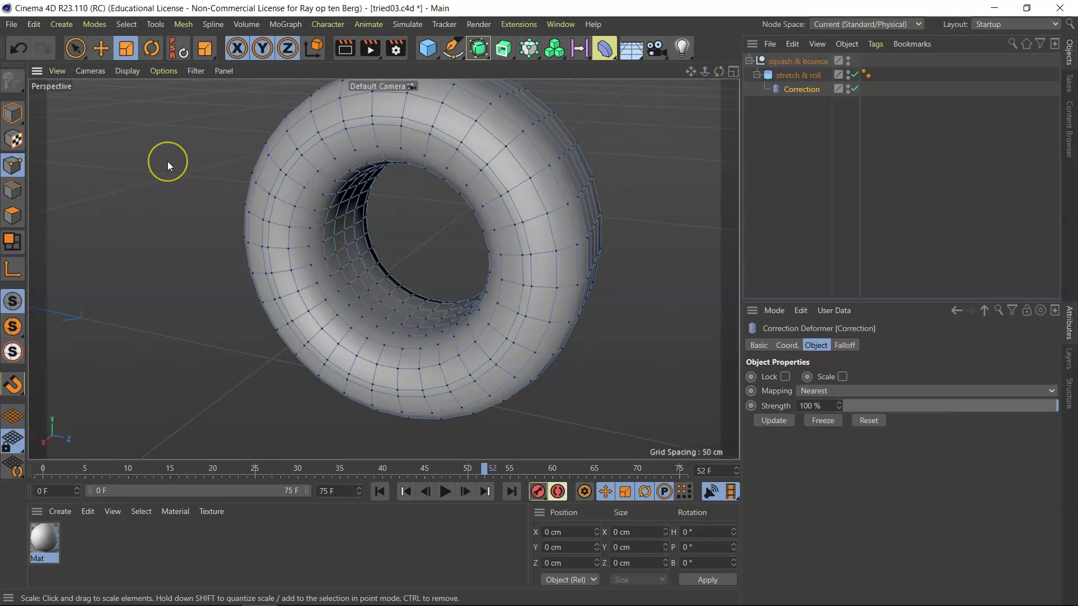
{"action": "key", "text": "u"}
{"action": "key", "text": "l"}
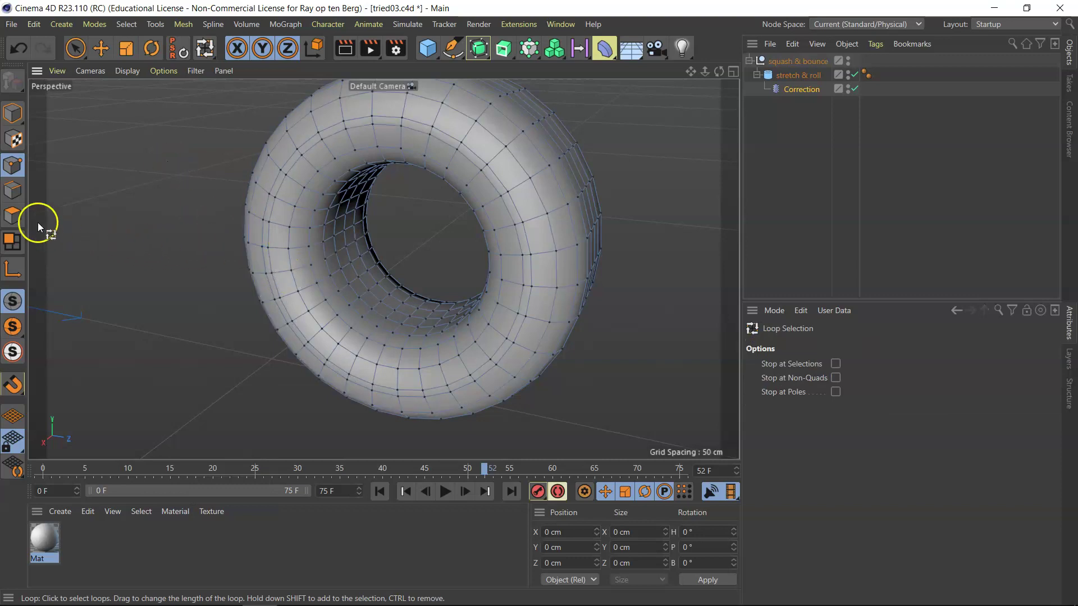
- In Edge mode, select two adjacent loops around the inner hole, 60 edges total, and switch to Scale
{"action": "left_click", "coordinate": [13, 193]}
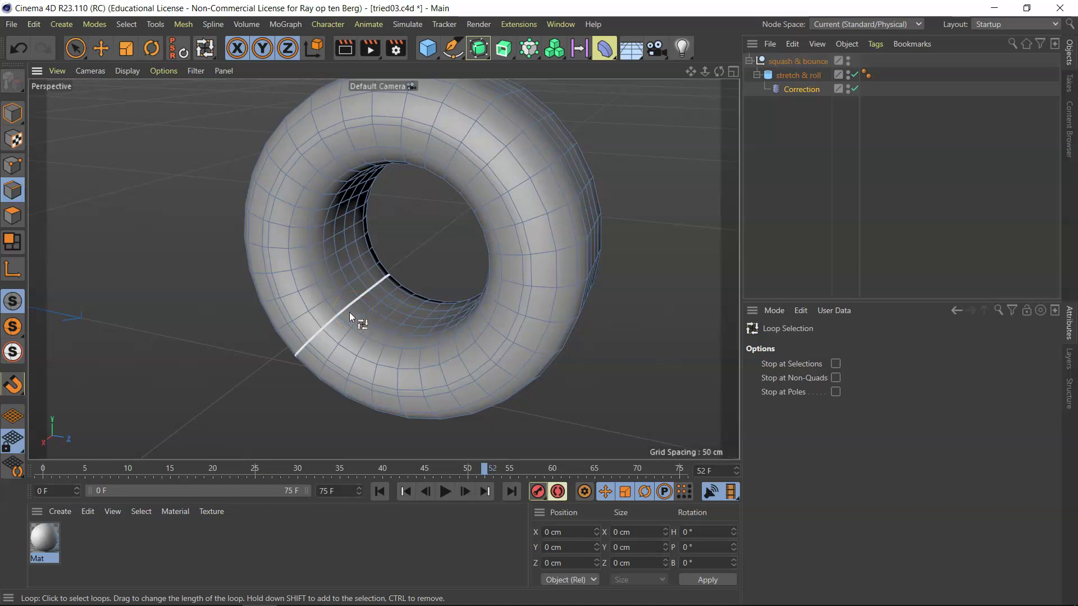
{"action": "left_click", "coordinate": [624, 185]}
{"action": "left_click_drag", "start_coordinate": [719, 72], "coordinate": [539, 304]}
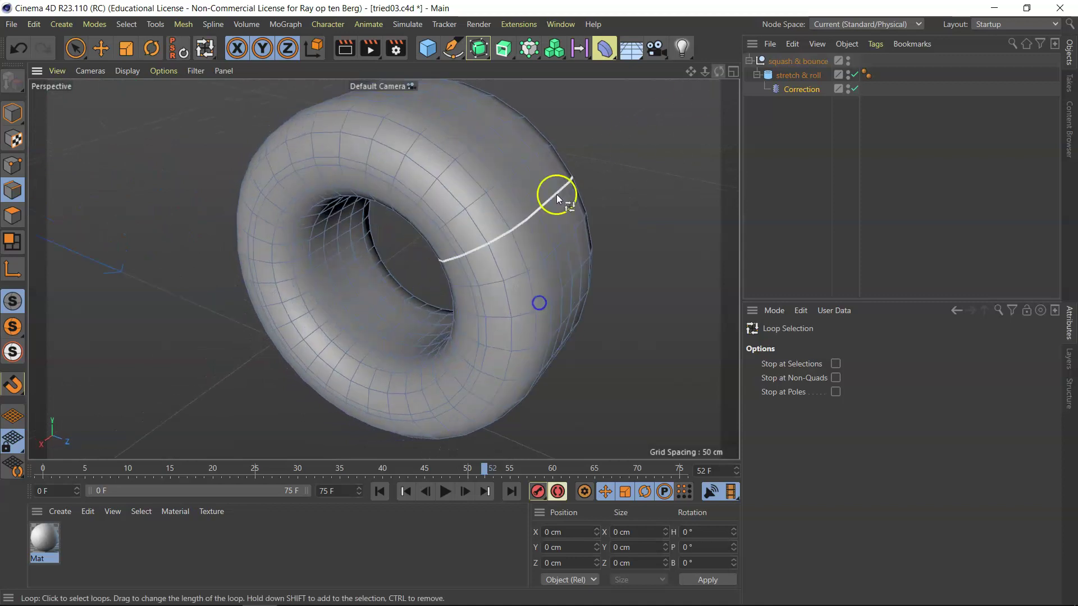
{"action": "left_click", "coordinate": [345, 329]}
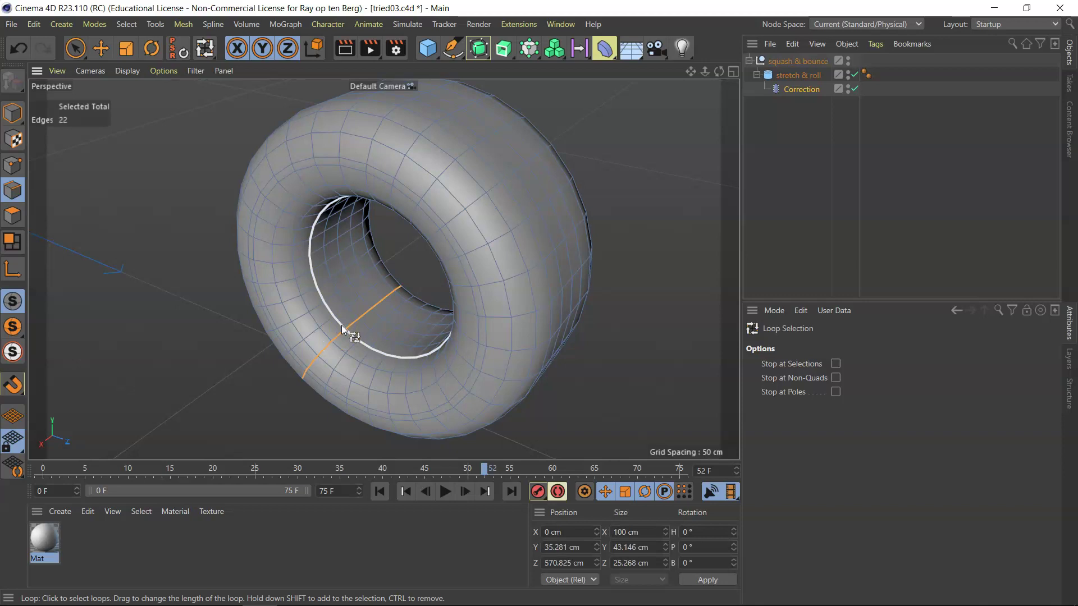
{"action": "left_click_drag", "start_coordinate": [342, 325], "coordinate": [406, 312]}
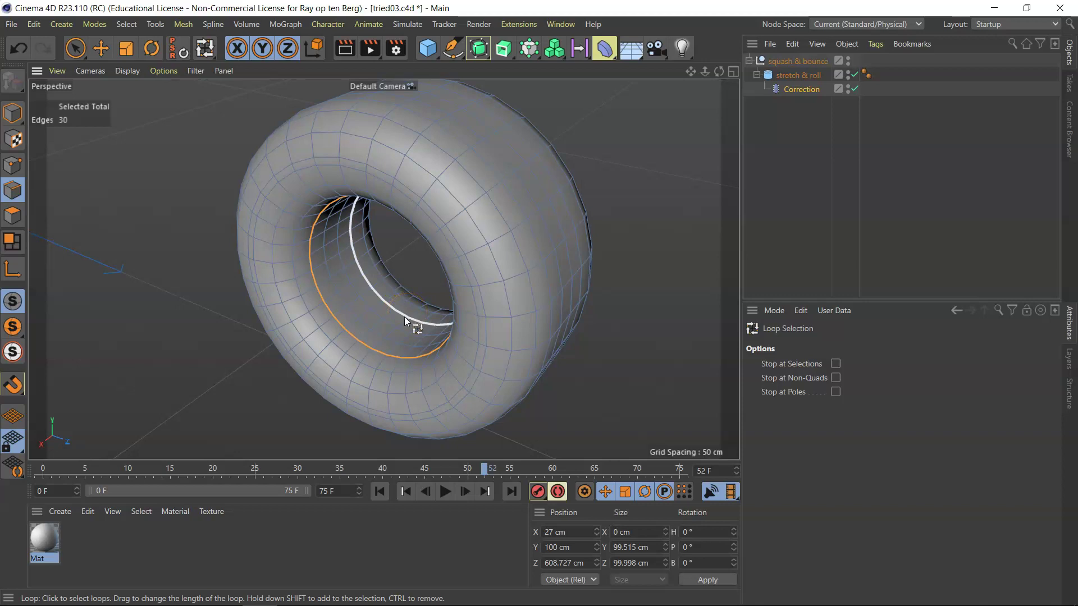
{"action": "left_click", "coordinate": [402, 314], "text": "shift"}
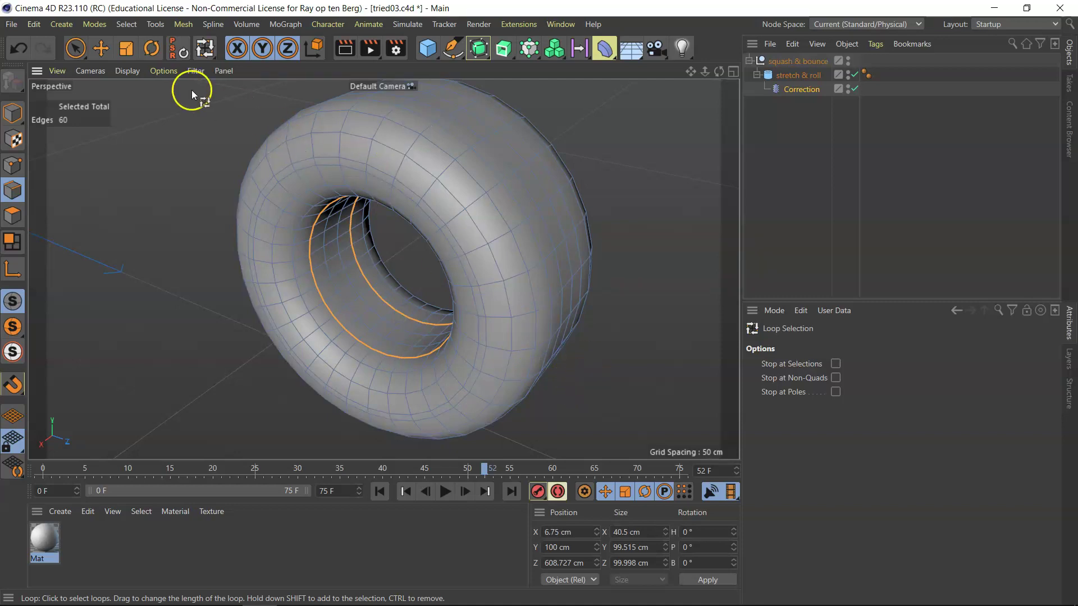
{"action": "key", "text": "t"}
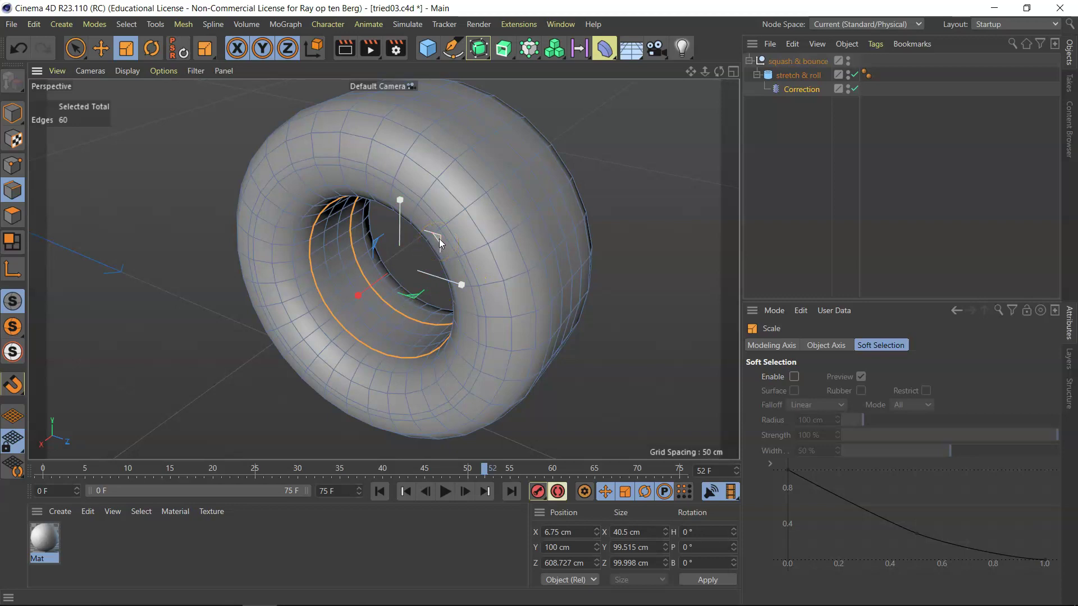
- Scale the two loops on the Y-Z plane to about 114%, then back down to 110%
{"action": "left_click_drag", "start_coordinate": [438, 240], "coordinate": [577, 259]}
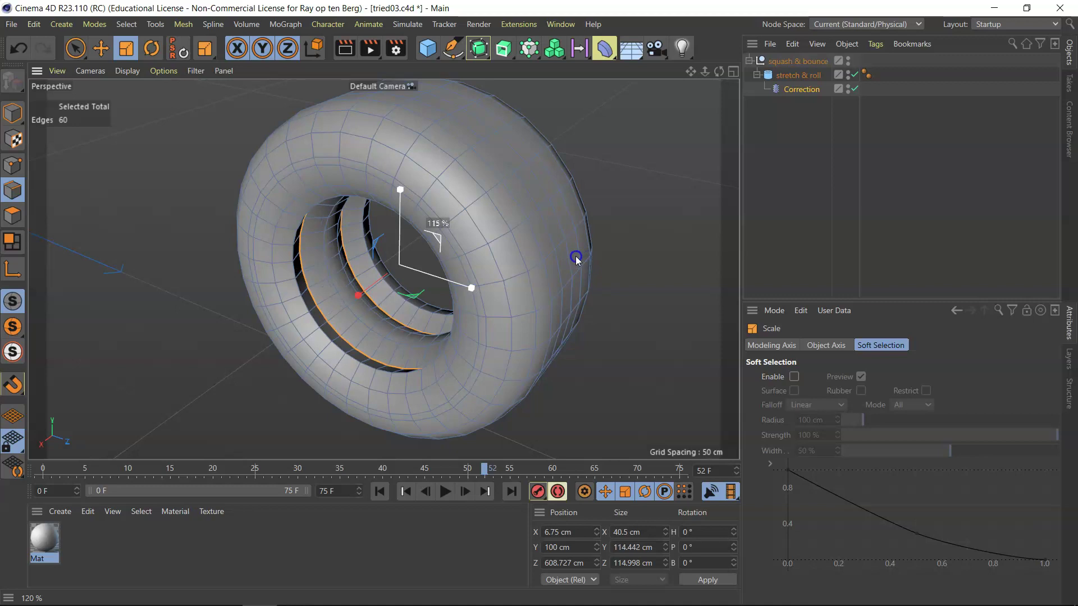
{"action": "left_click_drag", "start_coordinate": [577, 258], "coordinate": [530, 254]}
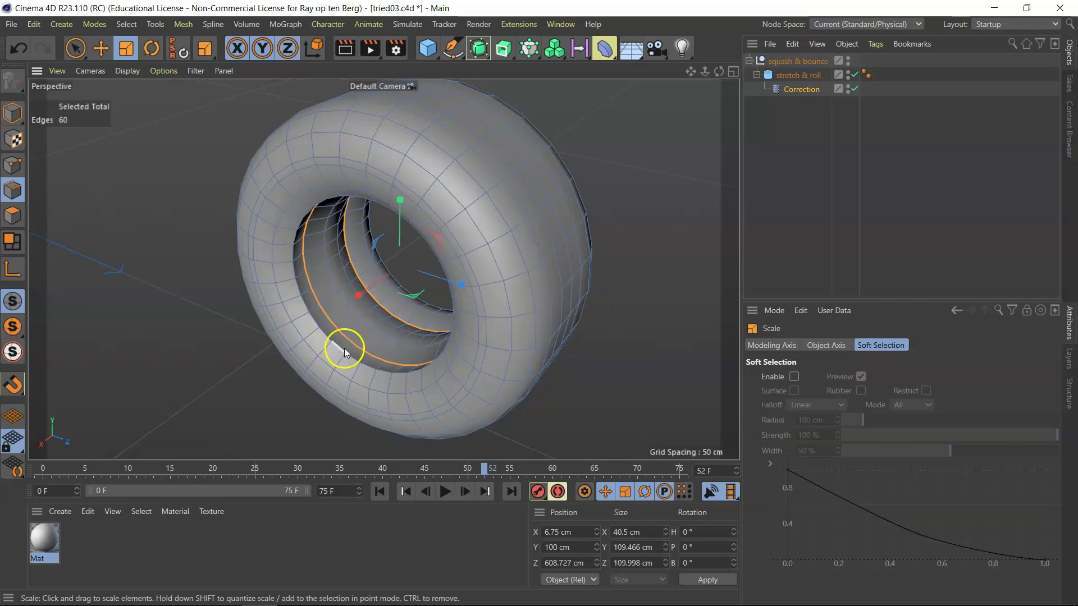
- With Loop Selection, pick a closer pair of adjacent loops deeper inside the hole
{"action": "key", "text": "u"}
{"action": "key", "text": "l"}
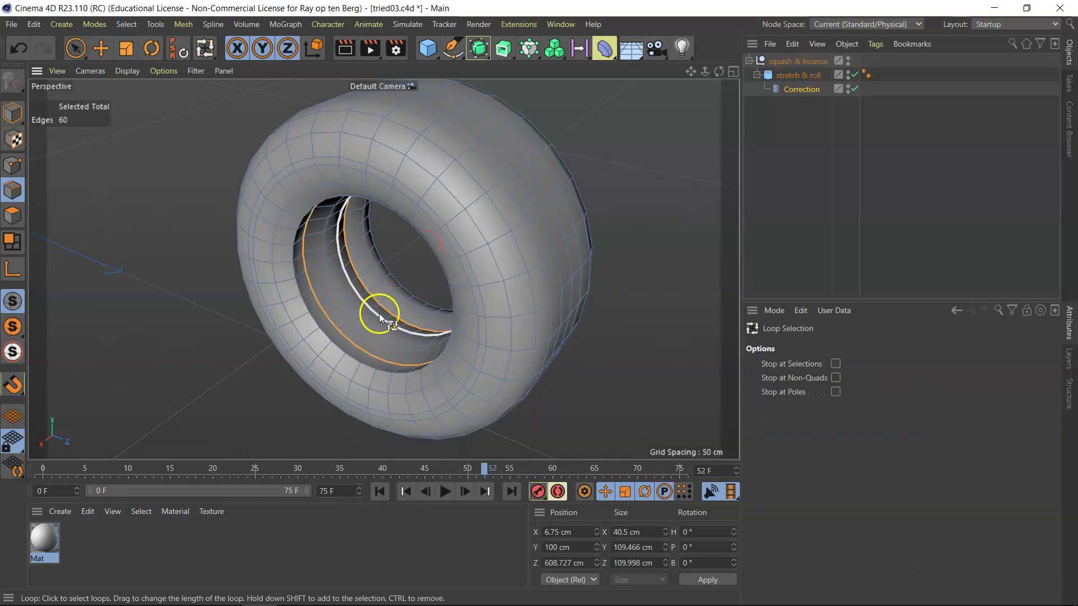
{"action": "left_click", "coordinate": [379, 314]}
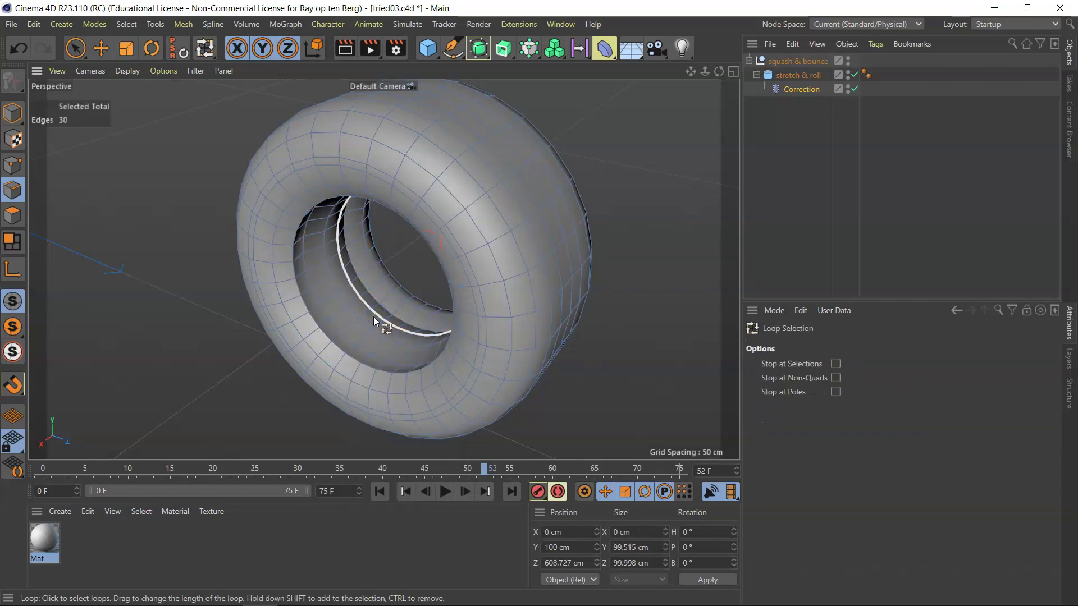
{"action": "left_click", "coordinate": [365, 324], "text": "shift"}
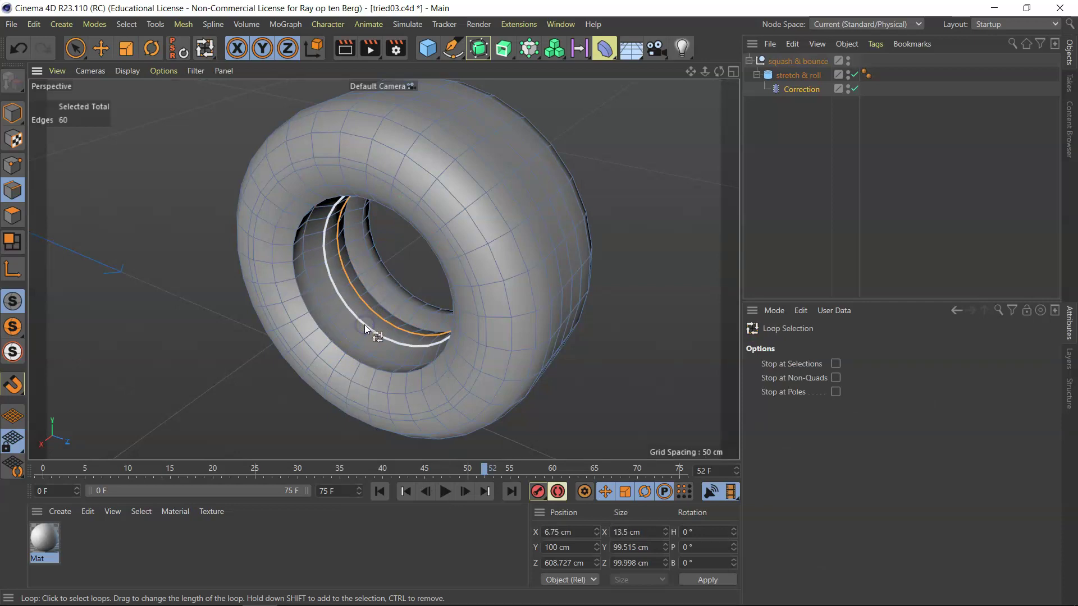
{"action": "left_click_drag", "start_coordinate": [365, 324], "coordinate": [403, 329], "text": "shift"}
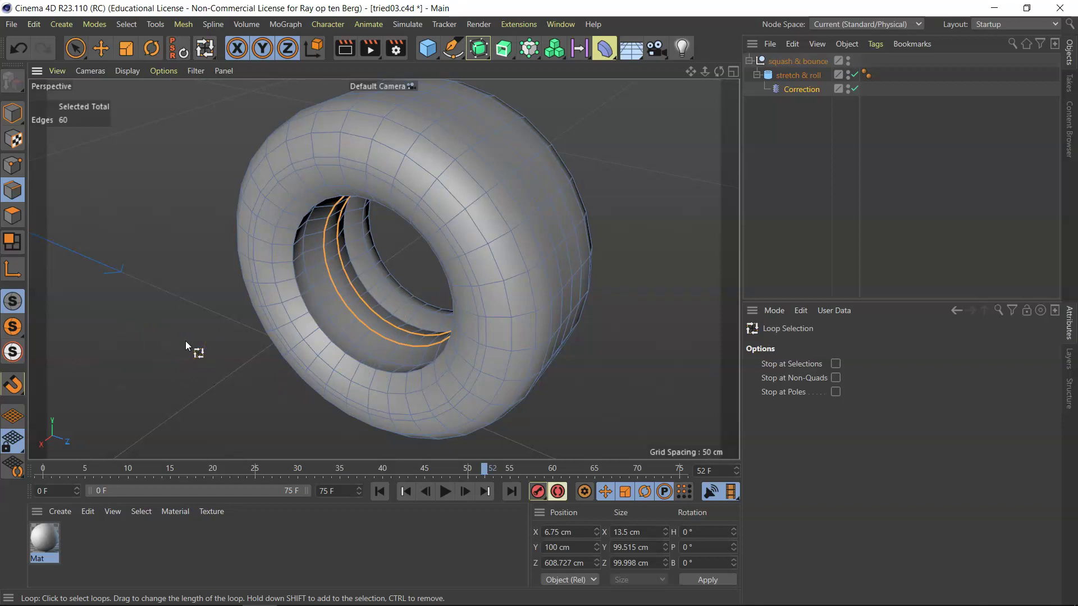
- Scale the deeper loops uniformly to about 139 cm, then stretch them along X to 51 cm
{"action": "key", "text": "t"}
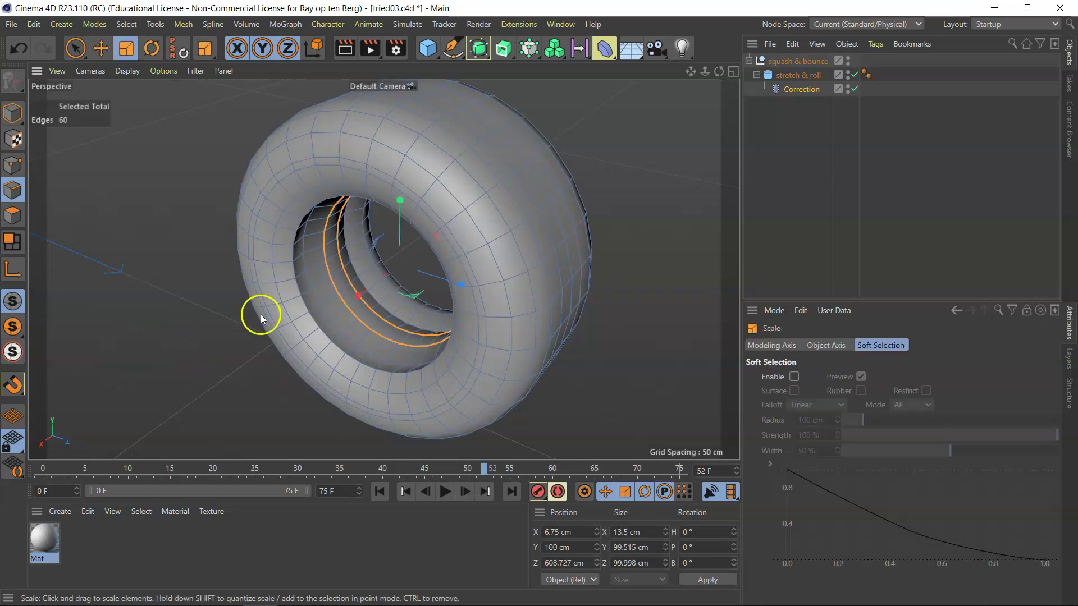
{"action": "left_click_drag", "start_coordinate": [442, 238], "coordinate": [667, 192]}
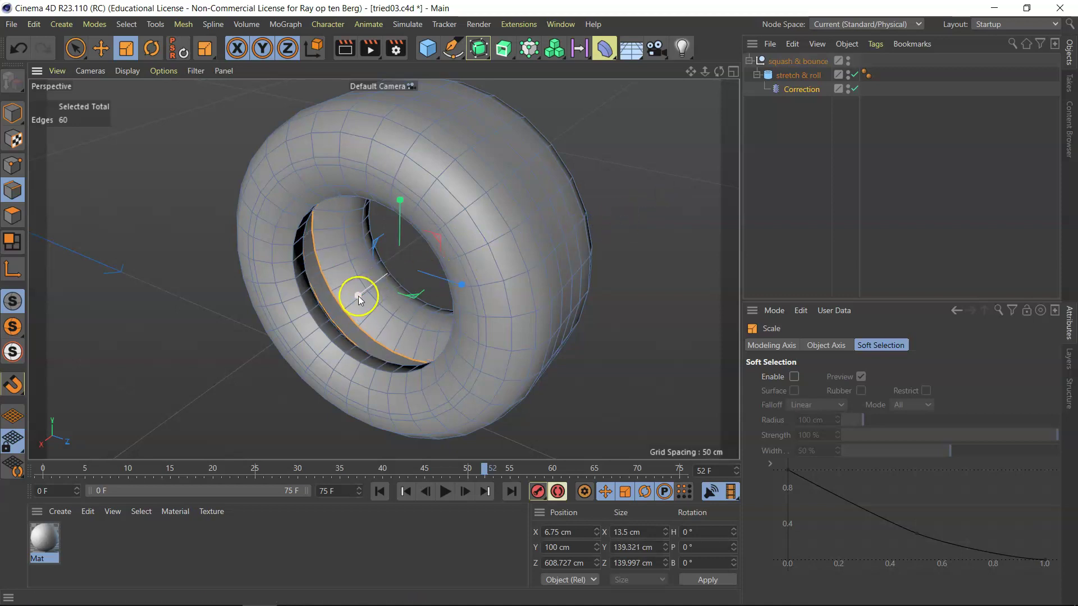
{"action": "left_click_drag", "start_coordinate": [359, 295], "coordinate": [164, 358]}
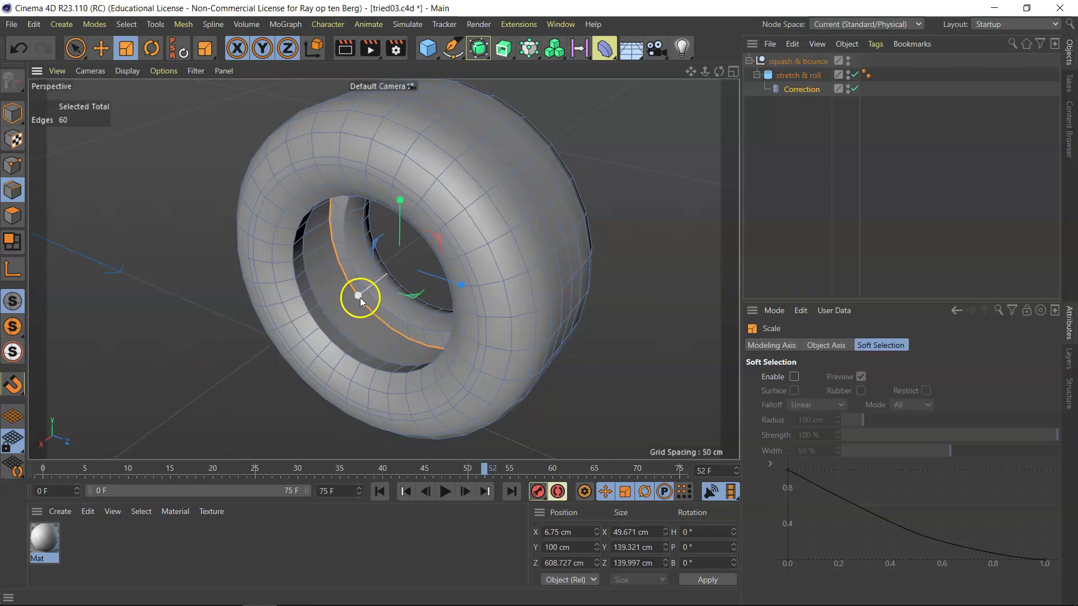
{"action": "left_click_drag", "start_coordinate": [359, 298], "coordinate": [361, 298]}
{"action": "left_click_drag", "start_coordinate": [718, 71], "coordinate": [528, 297]}
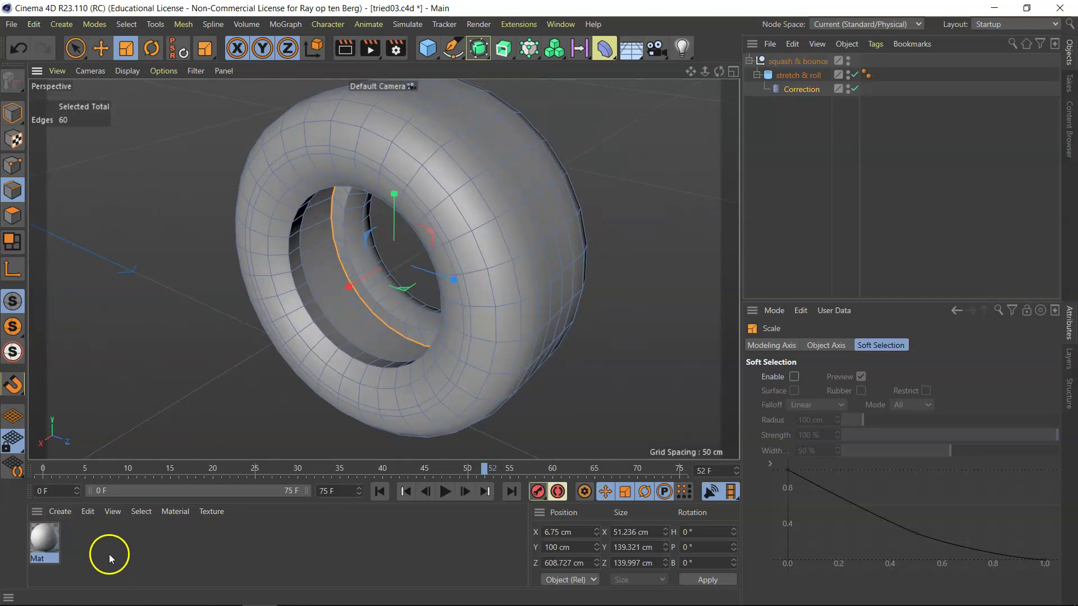
- Drag the Mat material onto stretch & roll, creating a UVW-mapped material tag
{"action": "mouse_move", "coordinate": [41, 540]}
{"action": "left_mouse_down"}
{"action": "mouse_move", "coordinate": [486, 353]}
{"action": "mouse_move", "coordinate": [807, 77]}
{"action": "left_mouse_up"}
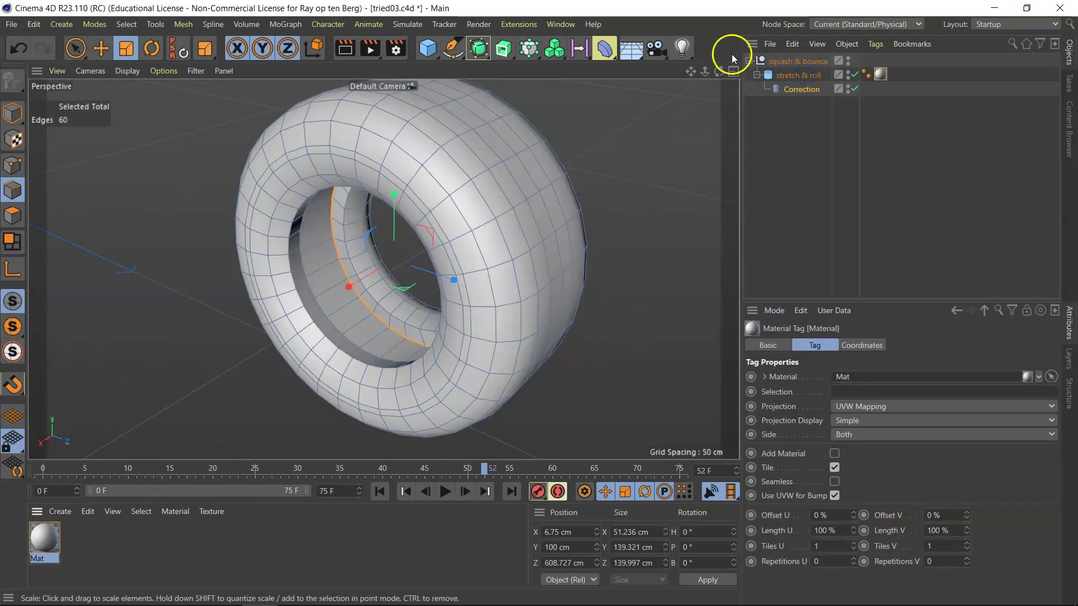
{"action": "left_click_drag", "start_coordinate": [718, 72], "coordinate": [691, 89]}
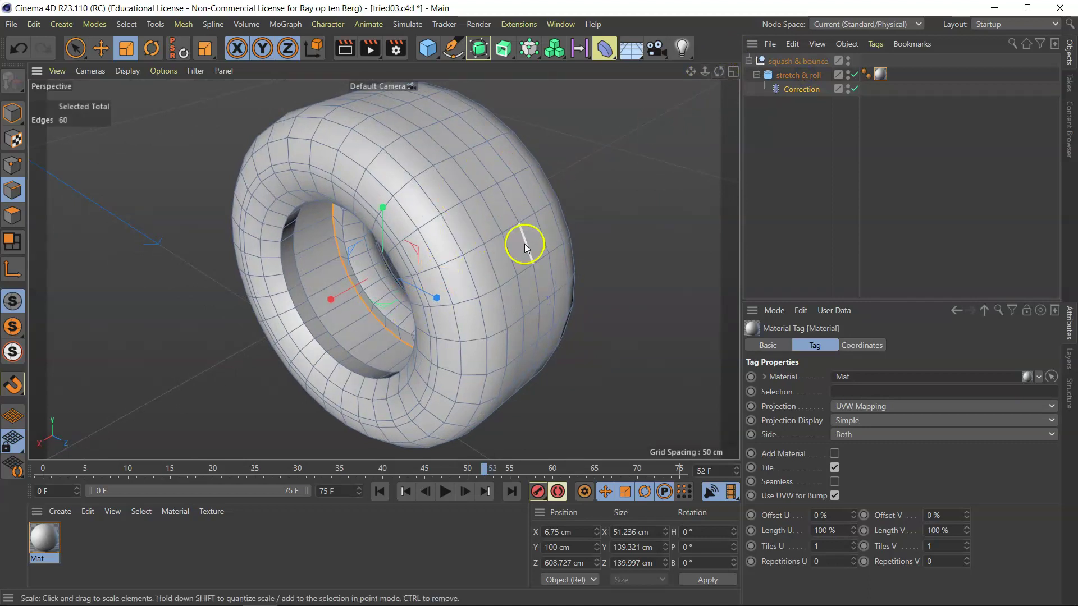
- In Mat's Material Editor, disable the Color channel and enable white Luminance at 100%
{"action": "double_click", "coordinate": [47, 541]}
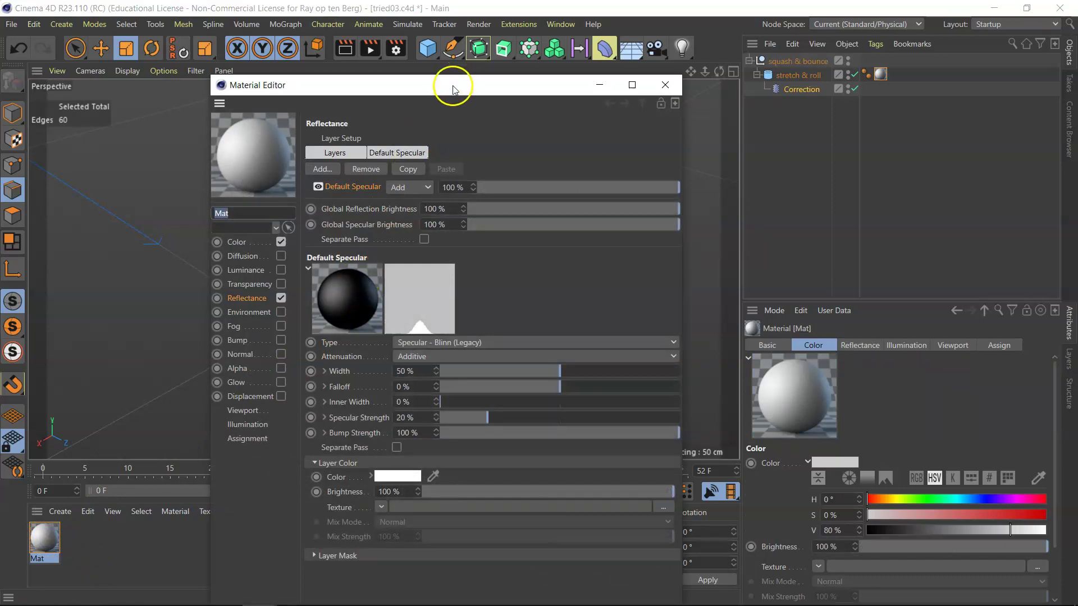
{"action": "left_click_drag", "start_coordinate": [450, 88], "coordinate": [808, 53]}
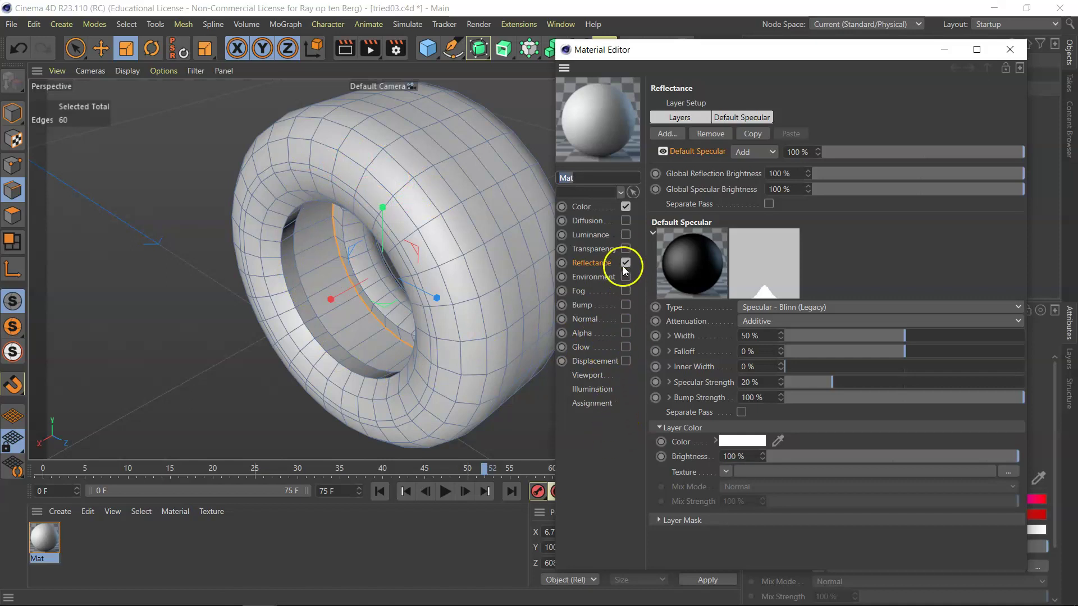
{"action": "left_click", "coordinate": [625, 207]}
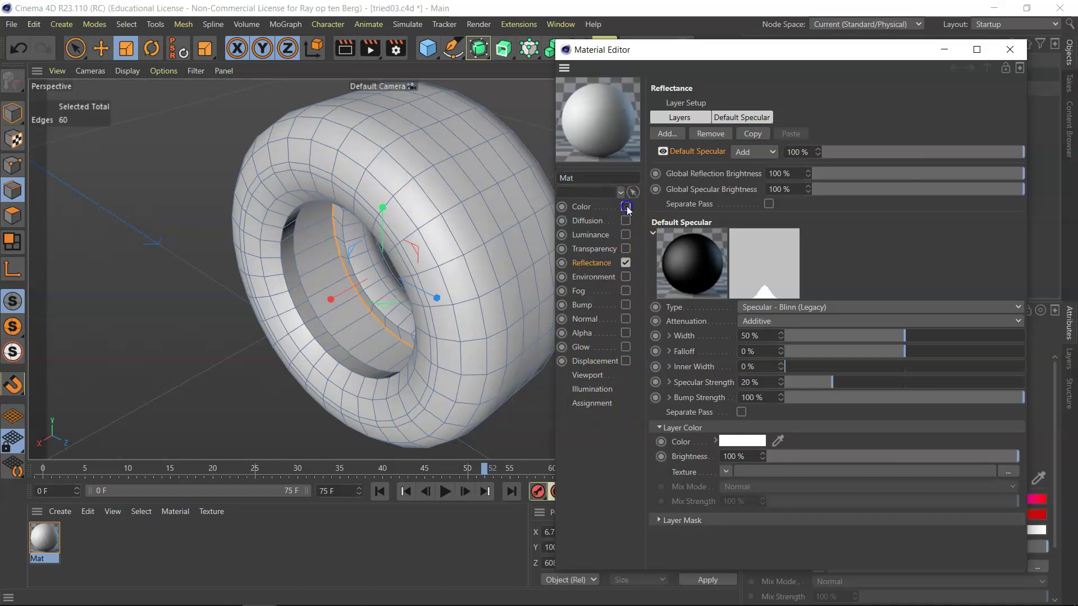
{"action": "left_click", "coordinate": [625, 234]}
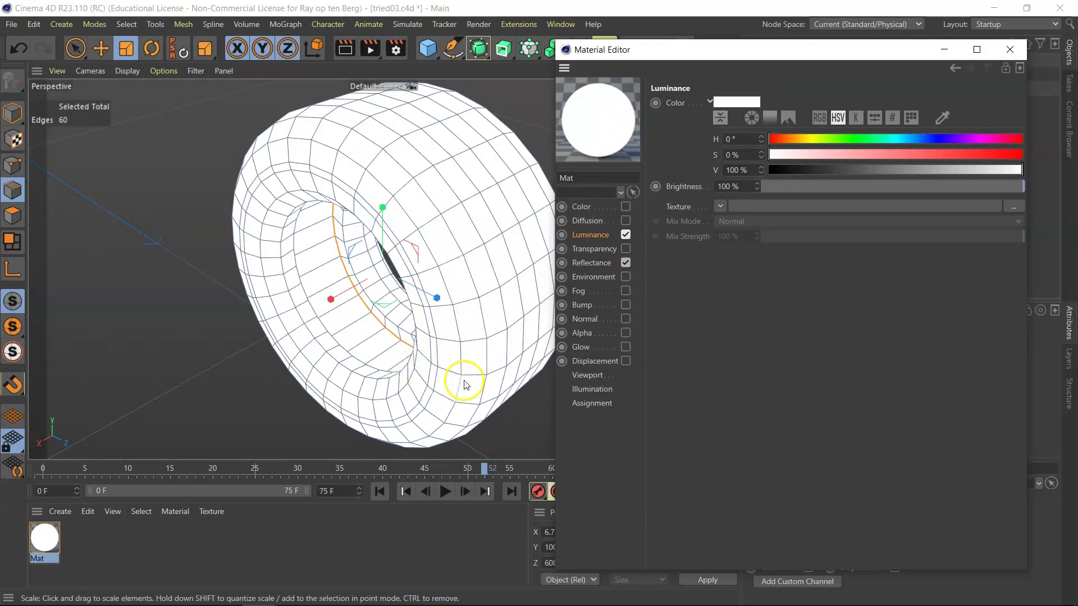
- Load a Gradient shader into the luminance texture and set its Type to 2D - V
{"action": "left_click", "coordinate": [721, 206]}
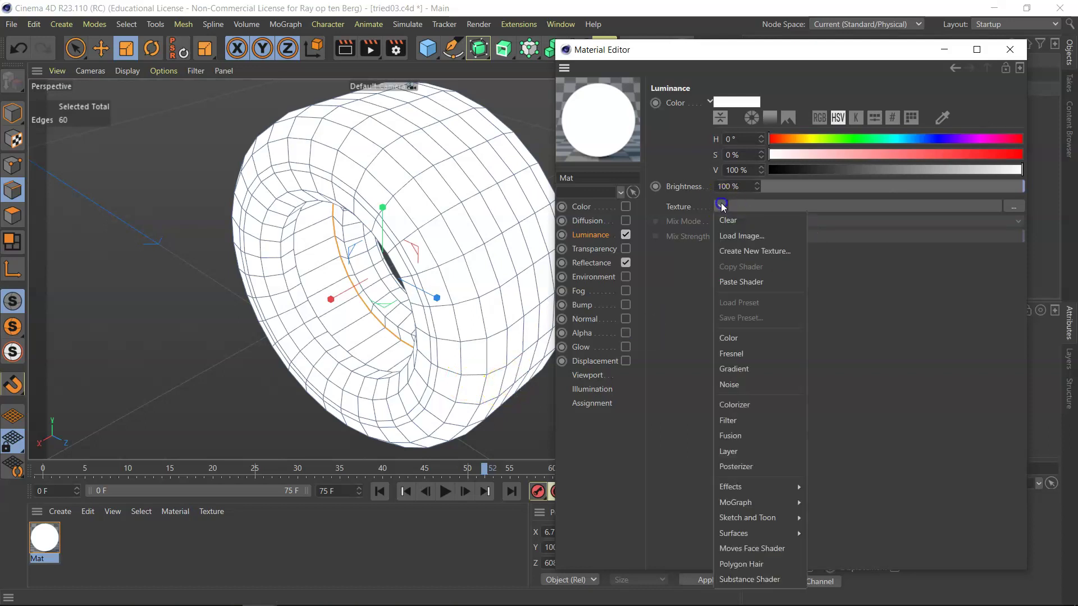
{"action": "left_click", "coordinate": [765, 369]}
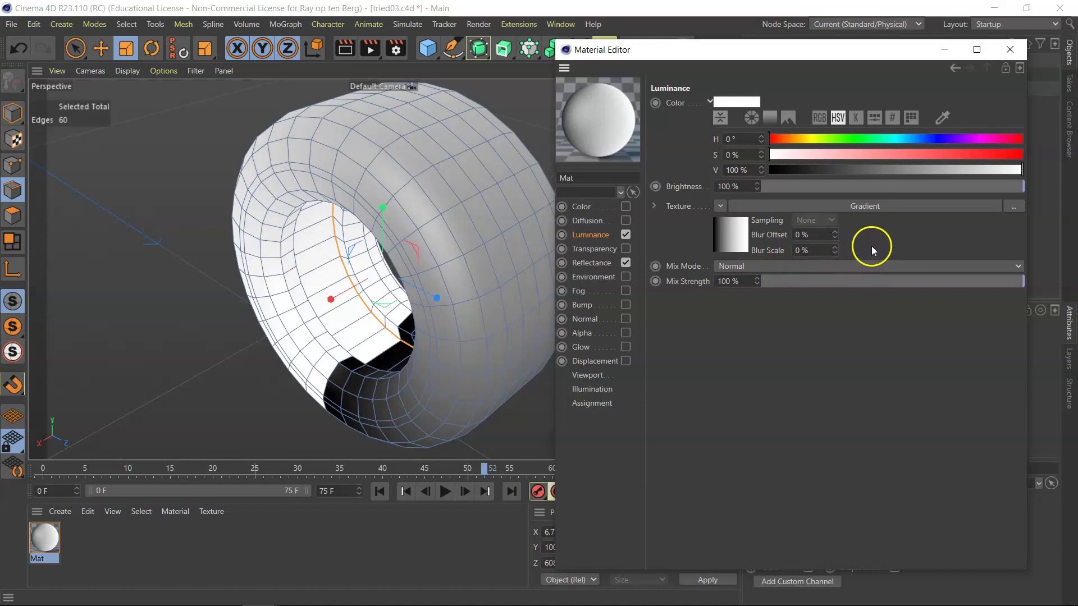
{"action": "left_click", "coordinate": [856, 206]}
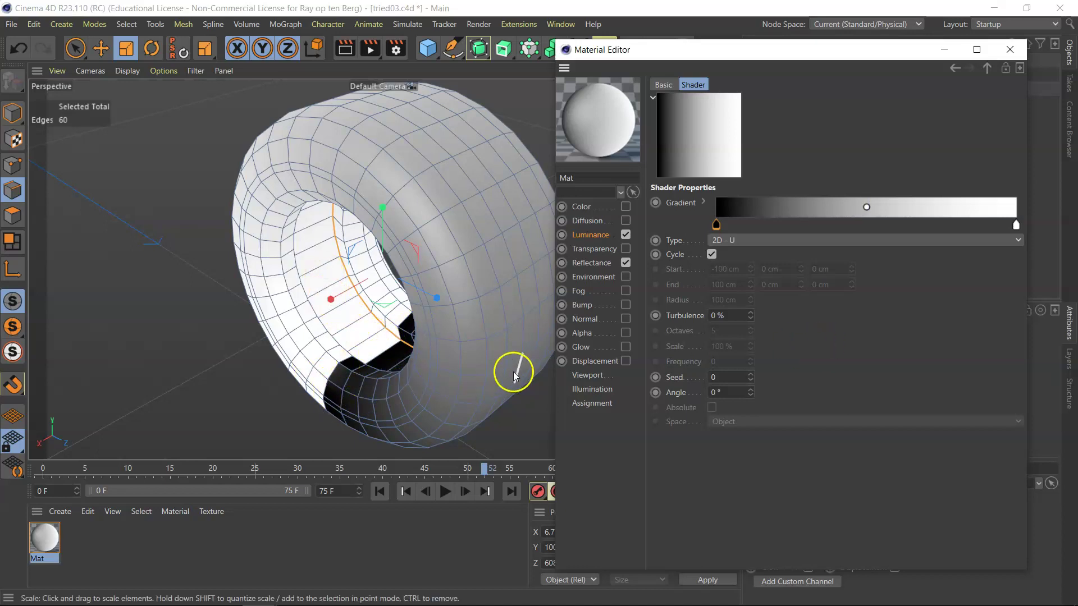
{"action": "left_click", "coordinate": [778, 240]}
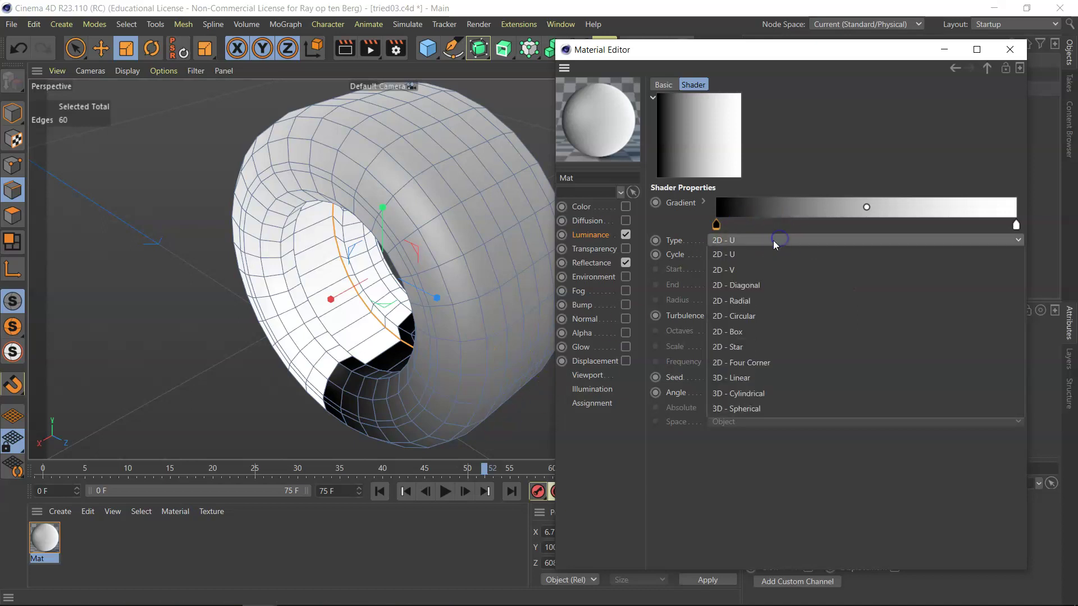
{"action": "left_click", "coordinate": [746, 269]}
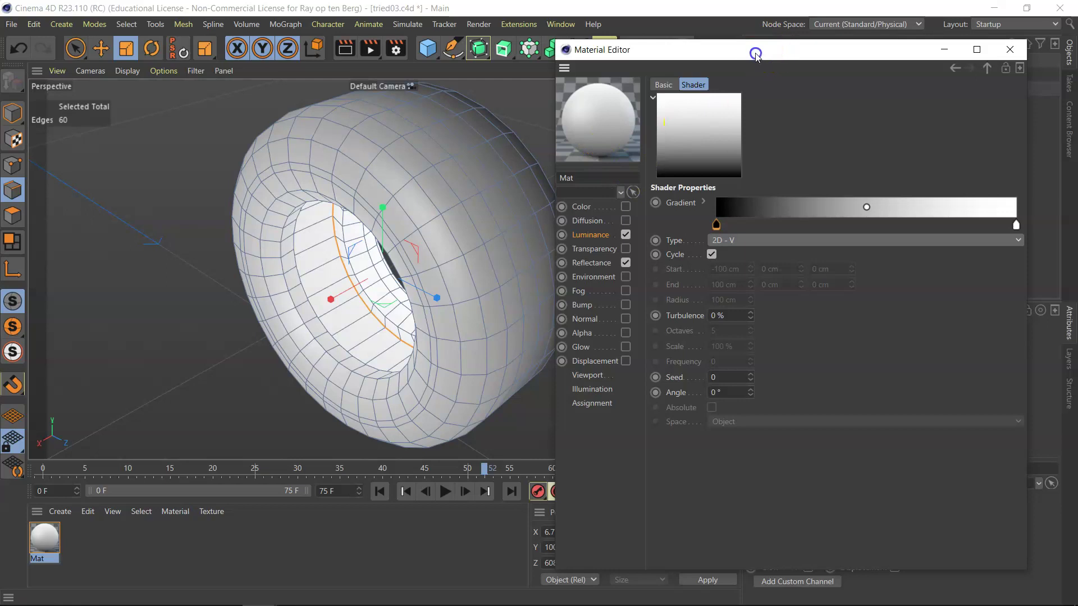
{"action": "left_click_drag", "start_coordinate": [751, 54], "coordinate": [798, 98]}
{"action": "left_click_drag", "start_coordinate": [383, 269], "coordinate": [539, 303], "text": "alt"}
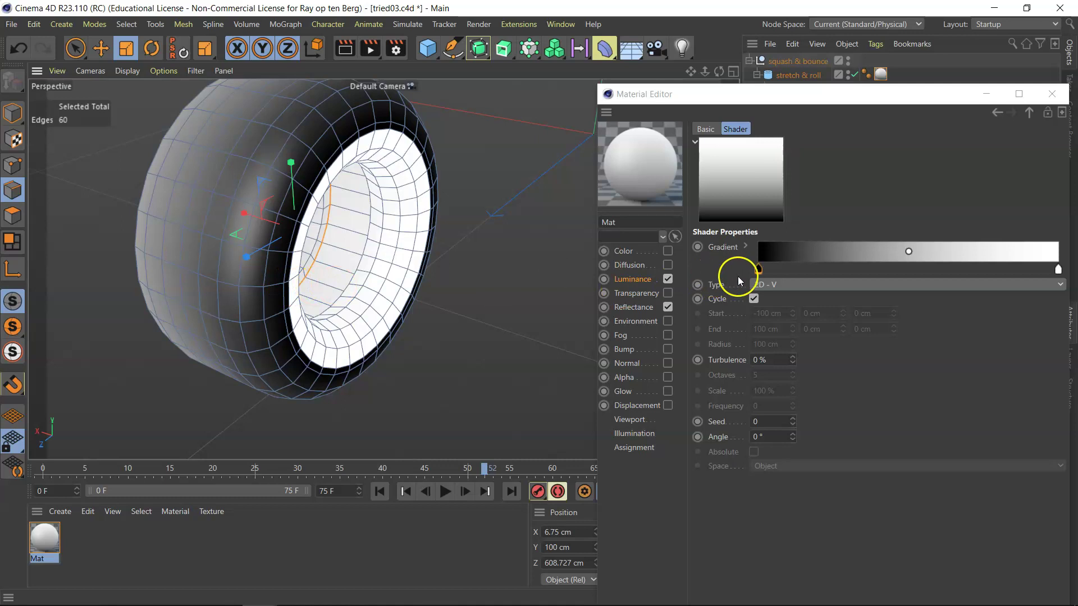
- Bring the black and white gradient knots together for a sharp black-to-white edge near 9%
{"action": "mouse_move", "coordinate": [759, 274]}
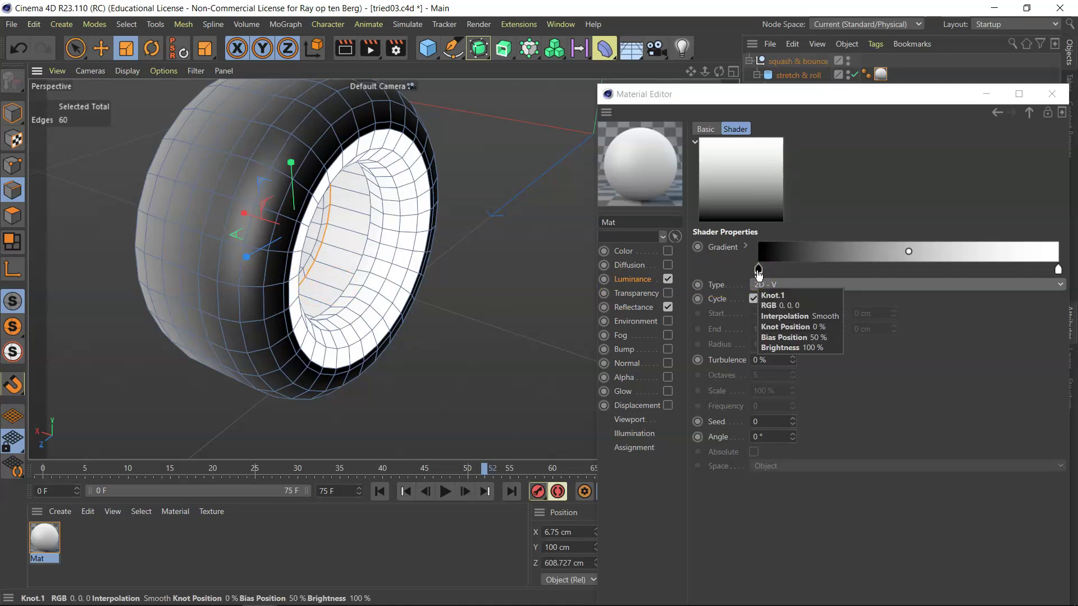
{"action": "left_click_drag", "start_coordinate": [759, 274], "coordinate": [787, 273]}
{"action": "left_click_drag", "start_coordinate": [1058, 270], "coordinate": [790, 272]}
{"action": "left_click", "coordinate": [785, 270]}
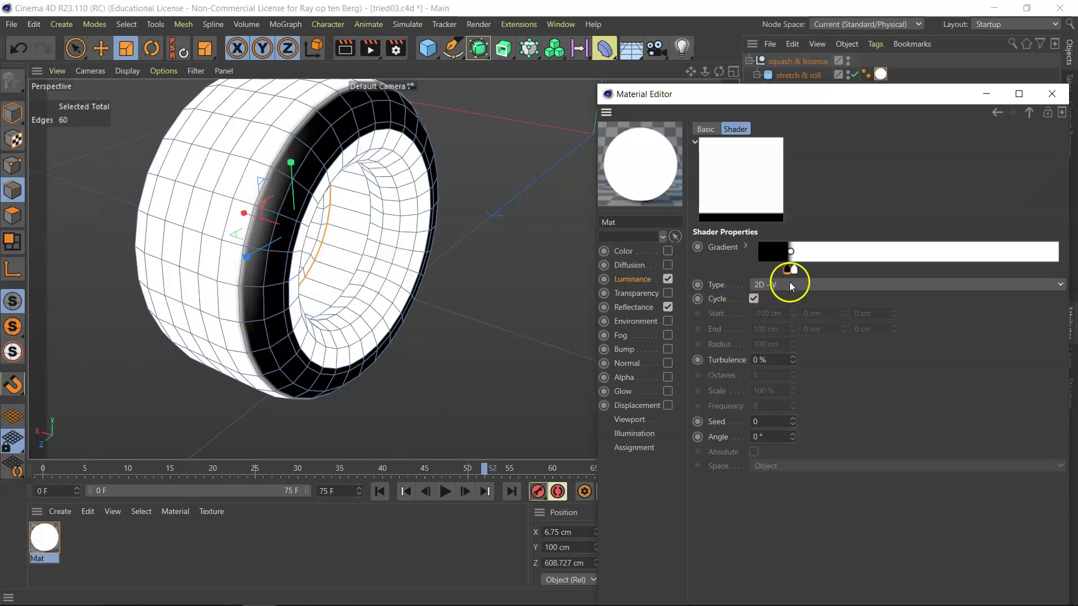
- Add extra knots to the gradient and move a black knot past the white one
{"action": "left_click", "coordinate": [770, 272]}
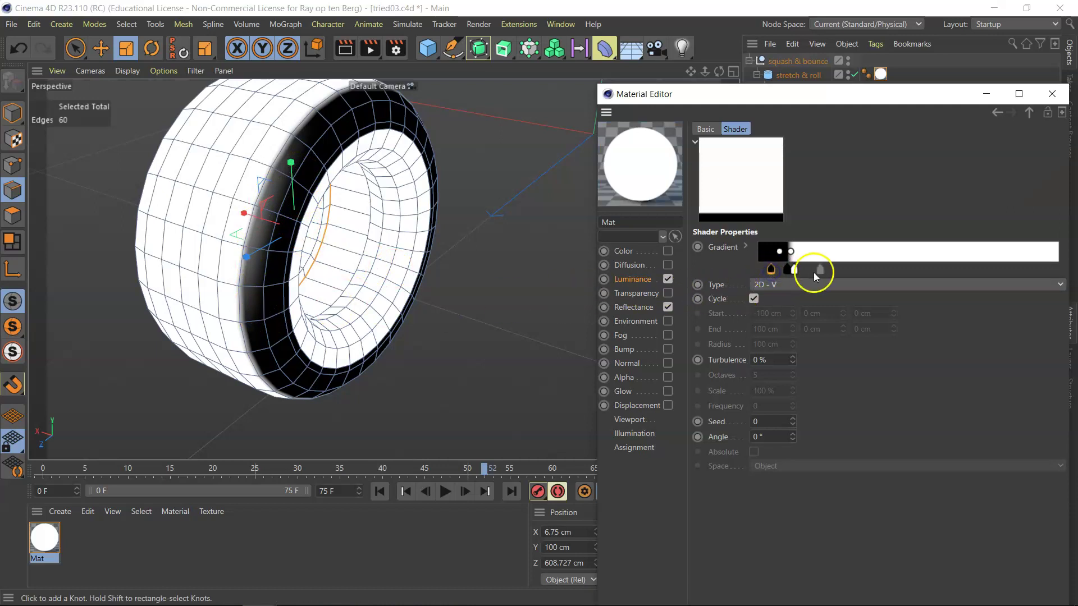
{"action": "left_click", "coordinate": [799, 334]}
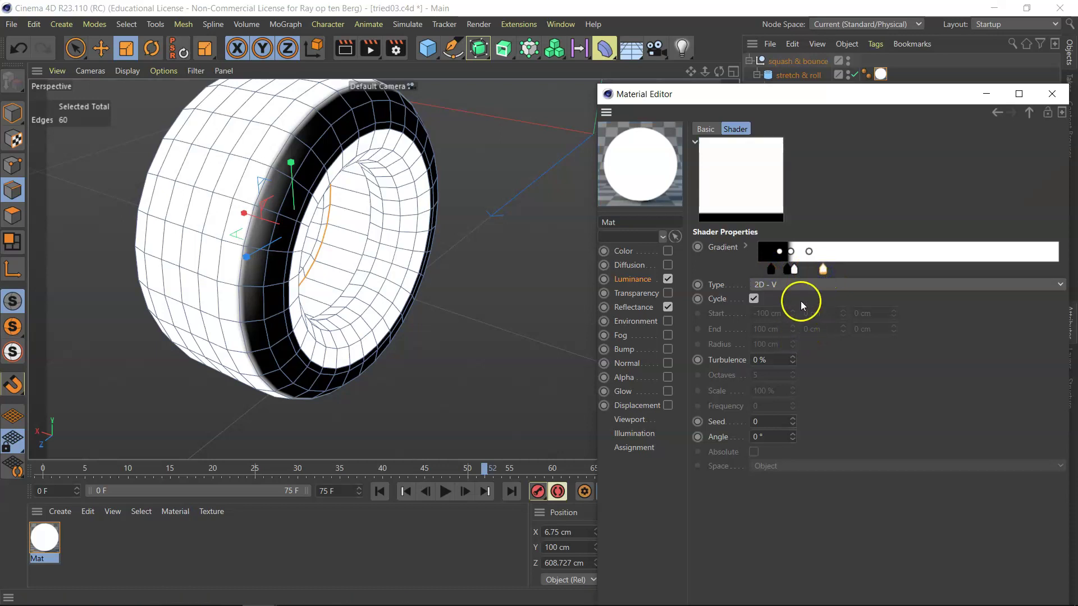
{"action": "left_click_drag", "start_coordinate": [837, 274], "coordinate": [930, 274]}
{"action": "left_click_drag", "start_coordinate": [770, 270], "coordinate": [950, 281]}
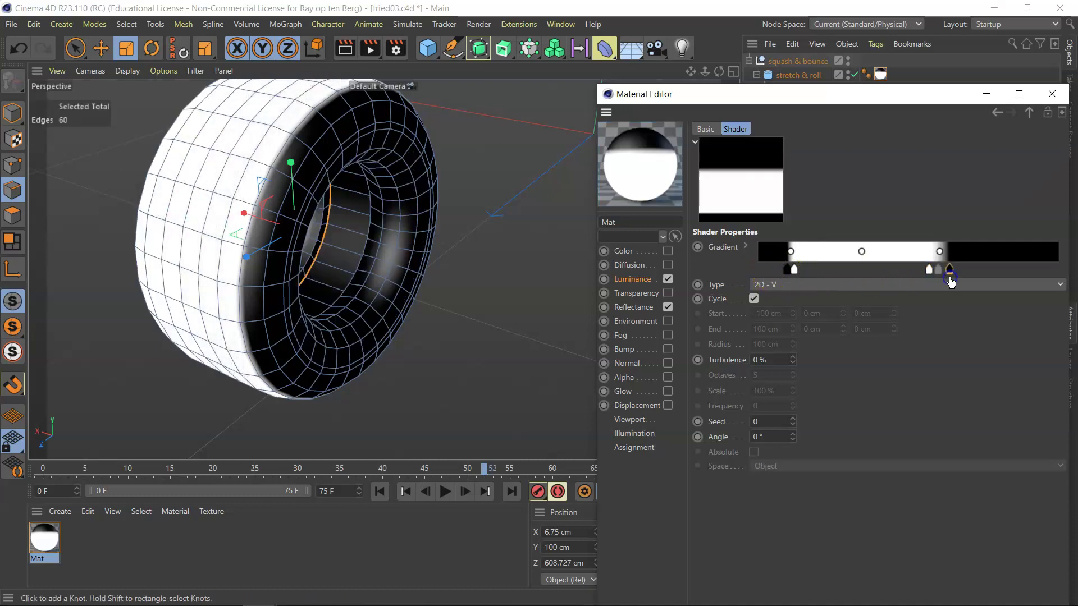
{"action": "left_click_drag", "start_coordinate": [714, 71], "coordinate": [806, 142]}
- Position the right black knot so the gradient returns to black near 42%, forming a white band
{"action": "mouse_move", "coordinate": [950, 269]}
{"action": "left_mouse_down"}
{"action": "mouse_move", "coordinate": [983, 272]}
{"action": "mouse_move", "coordinate": [857, 272]}
{"action": "left_mouse_up"}
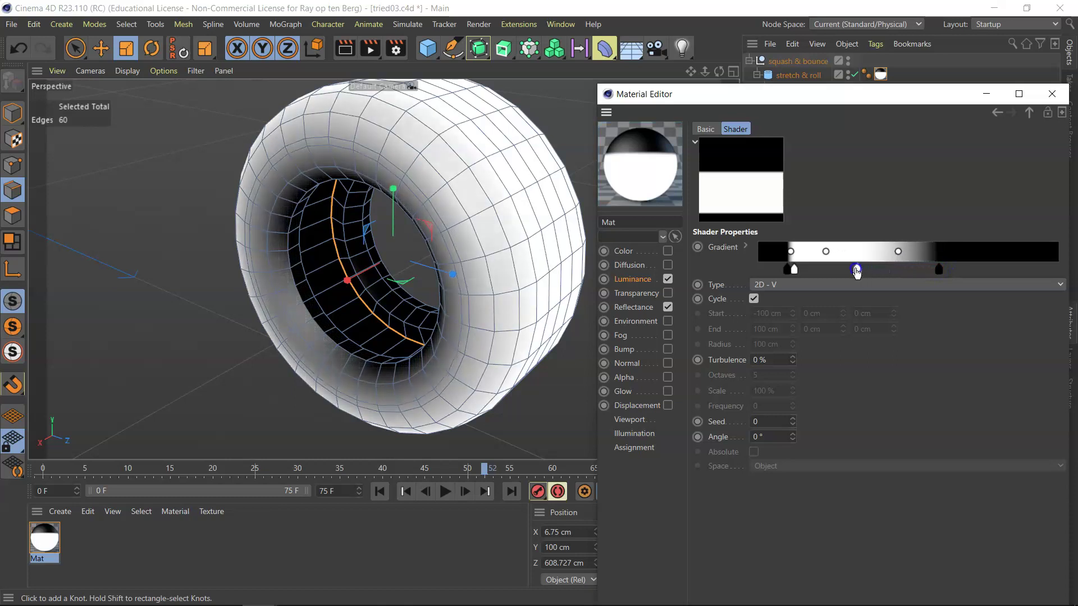
{"action": "left_click_drag", "start_coordinate": [937, 271], "coordinate": [887, 273]}
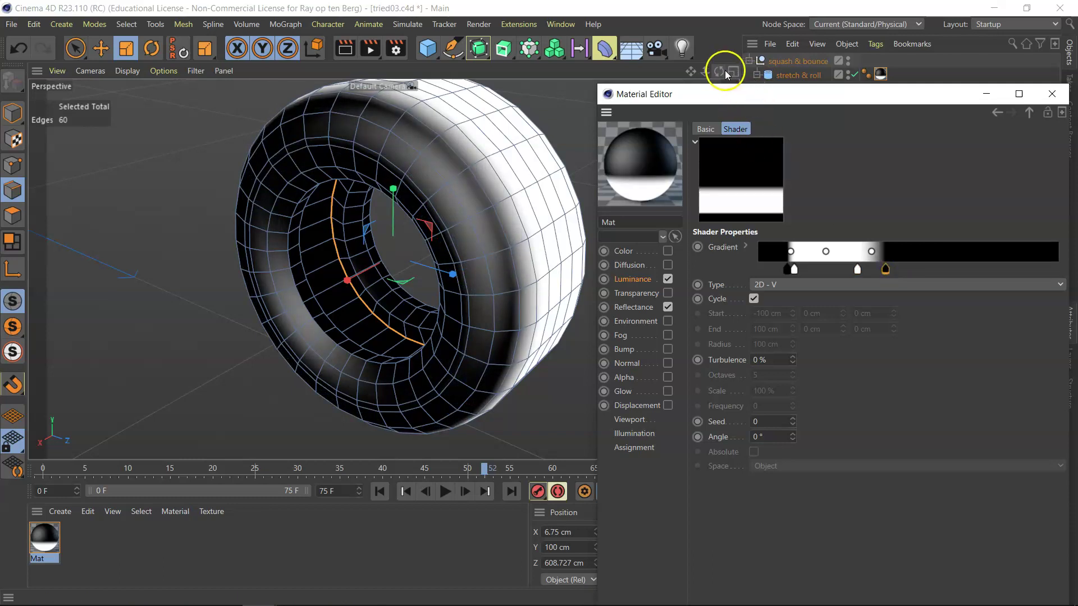
{"action": "left_click_drag", "start_coordinate": [720, 72], "coordinate": [539, 303]}
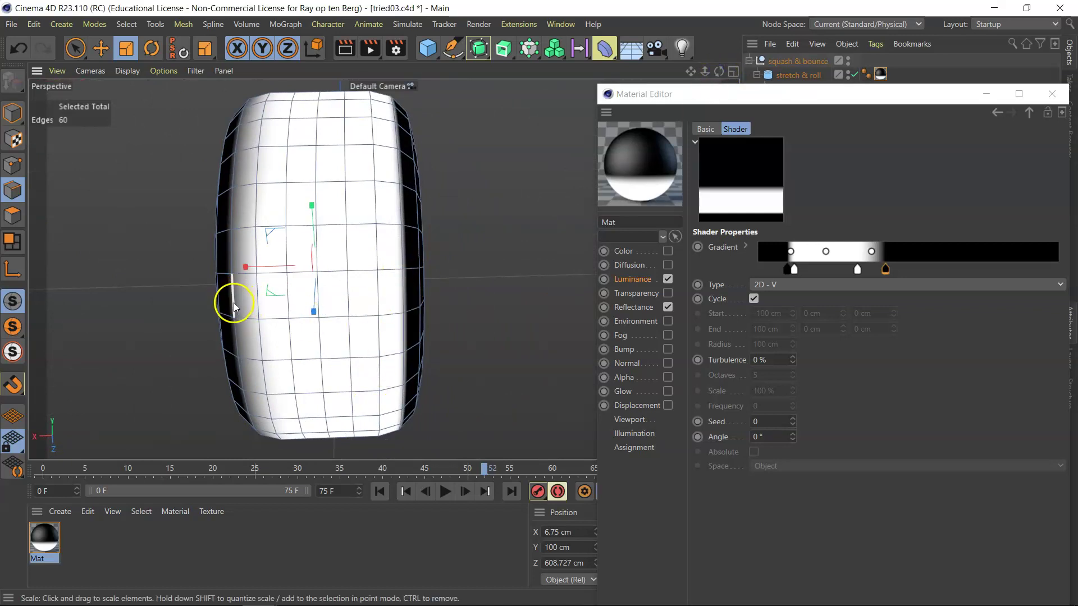
{"action": "left_click_drag", "start_coordinate": [720, 71], "coordinate": [541, 306]}
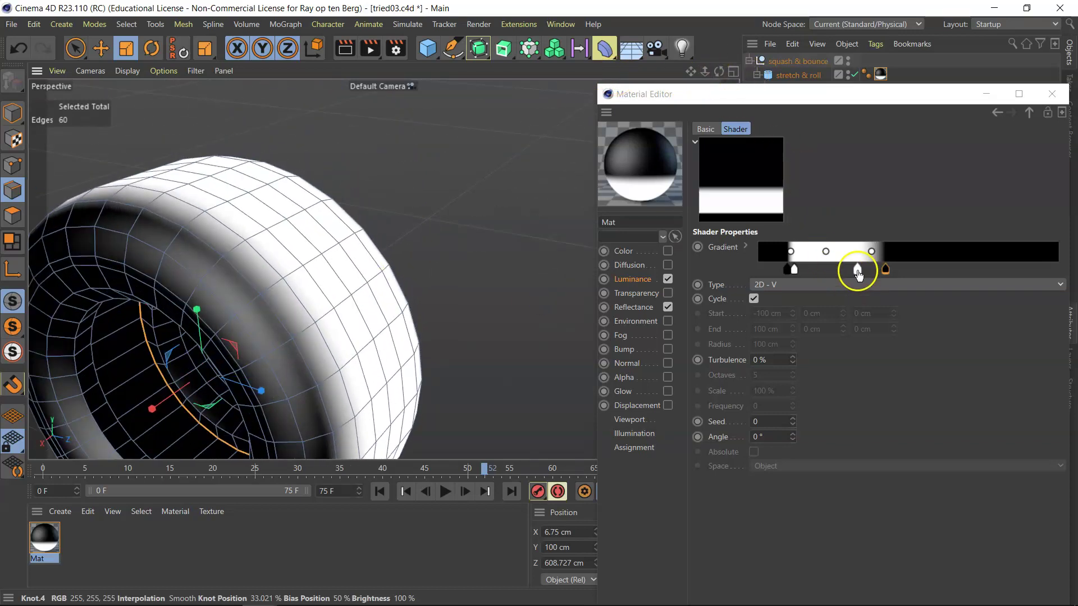
{"action": "left_click_drag", "start_coordinate": [857, 270], "coordinate": [882, 274]}
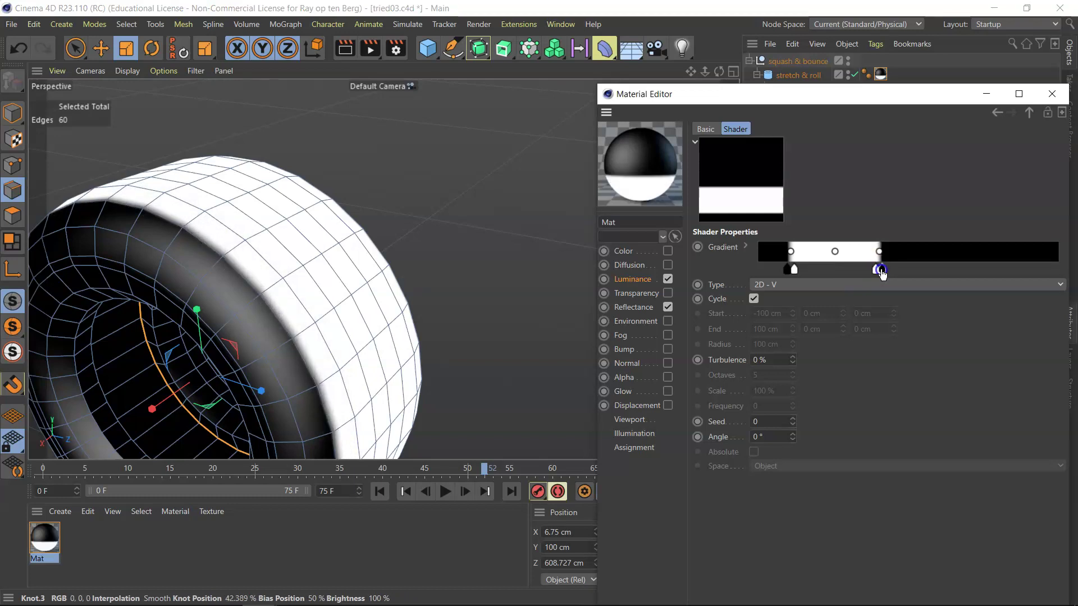
{"action": "left_click", "coordinate": [911, 265]}
{"action": "left_click", "coordinate": [794, 265]}
{"action": "left_click", "coordinate": [810, 268]}
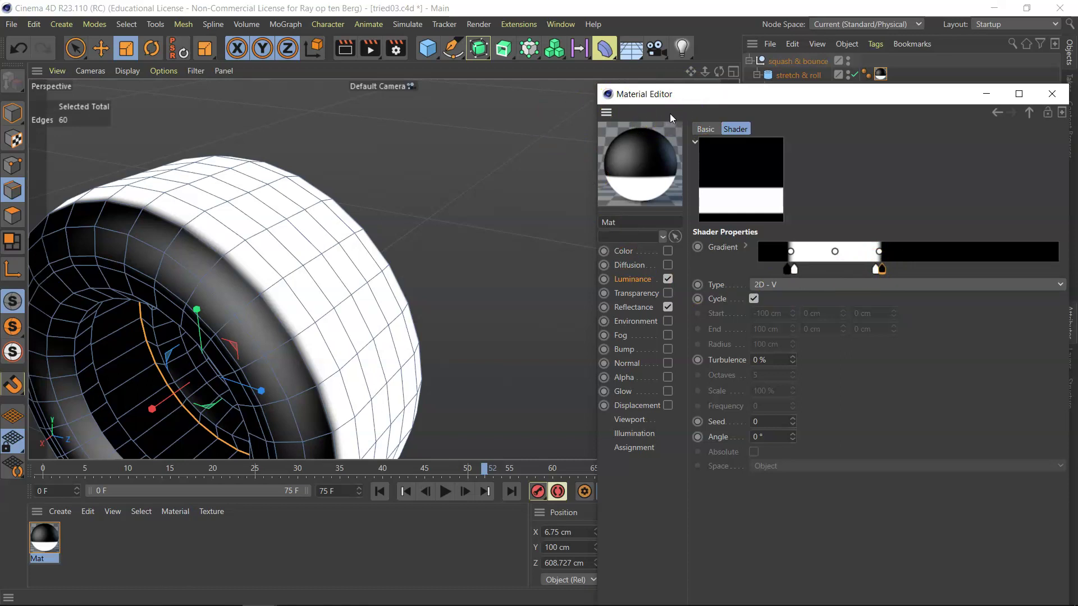
- Disable the Luminance channel and copy its white-banded Gradient shader for later use
{"action": "left_click", "coordinate": [696, 284]}
{"action": "left_click", "coordinate": [667, 279]}
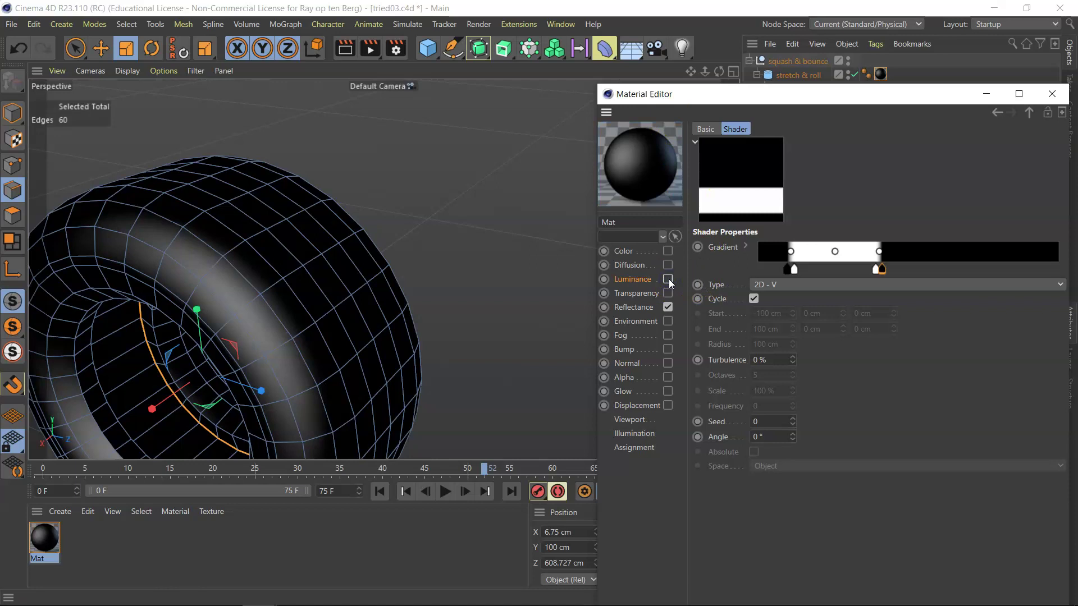
{"action": "left_click", "coordinate": [1029, 112]}
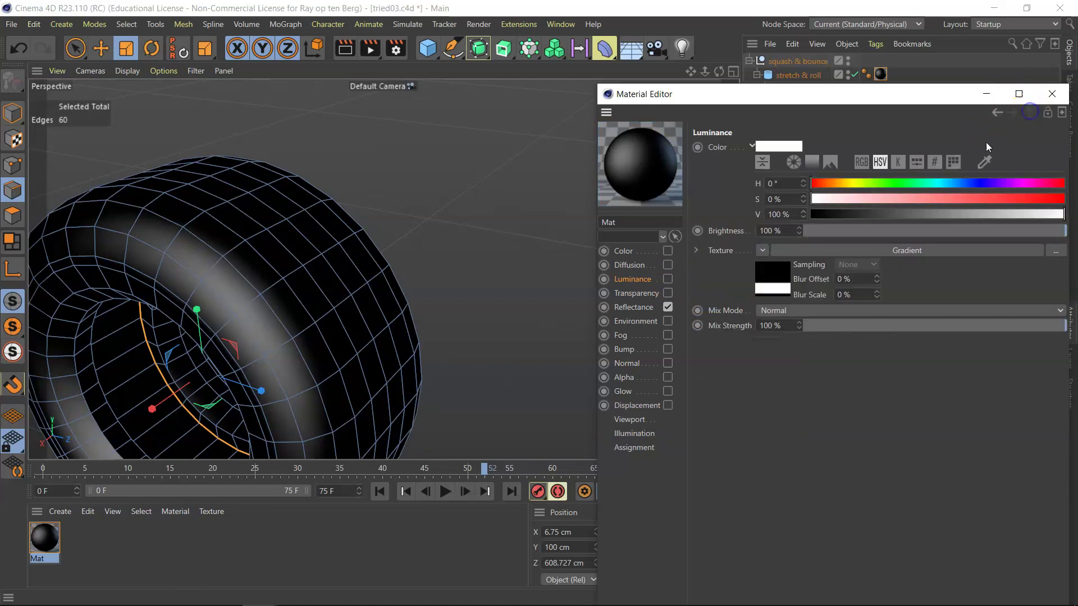
{"action": "left_click", "coordinate": [762, 250]}
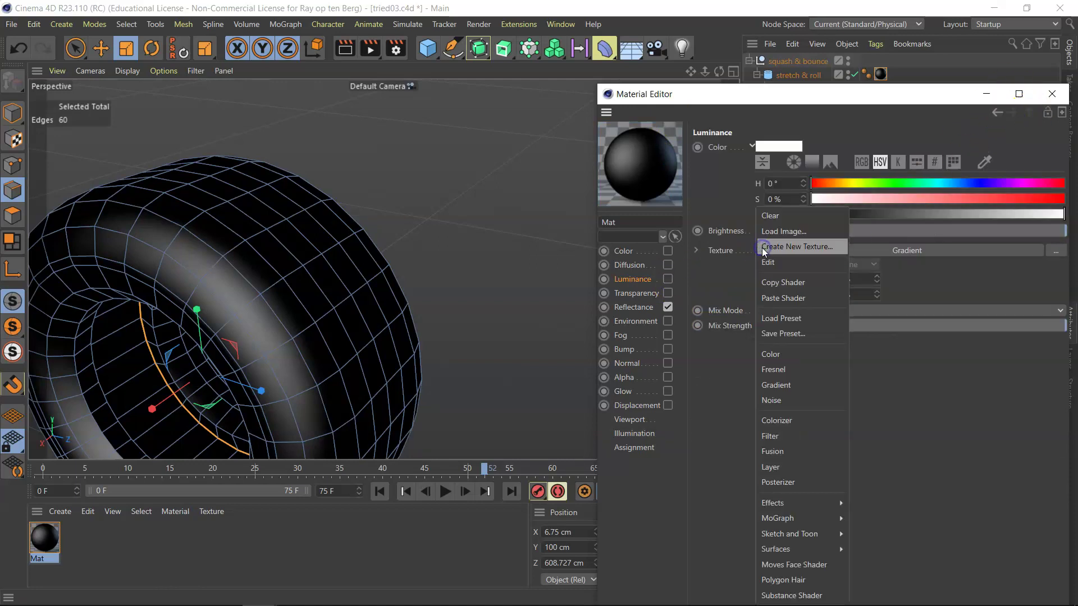
{"action": "left_click", "coordinate": [794, 283]}
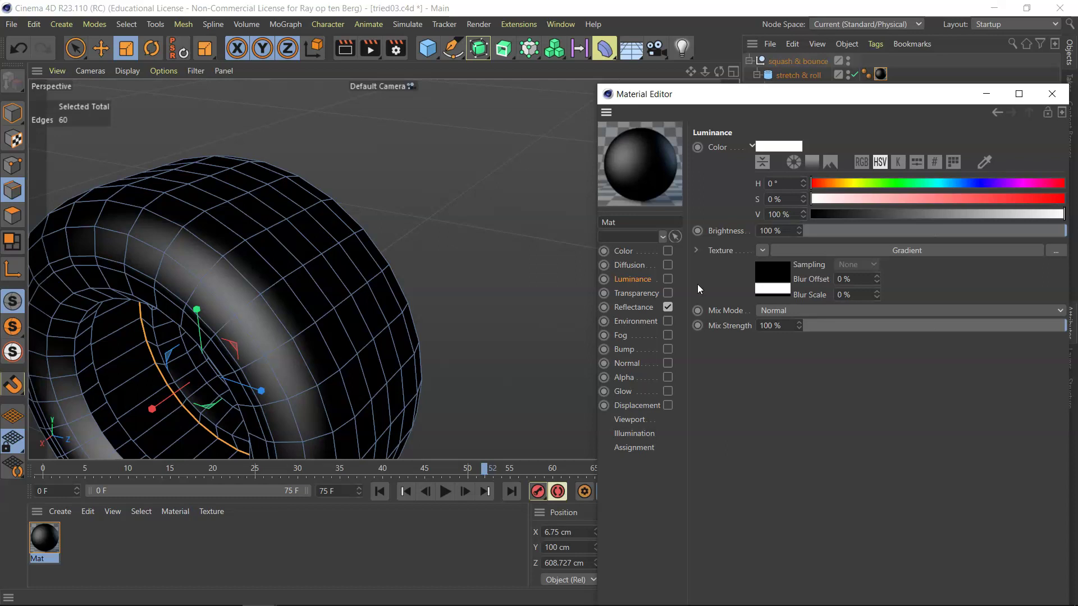
{"action": "left_click", "coordinate": [466, 401]}
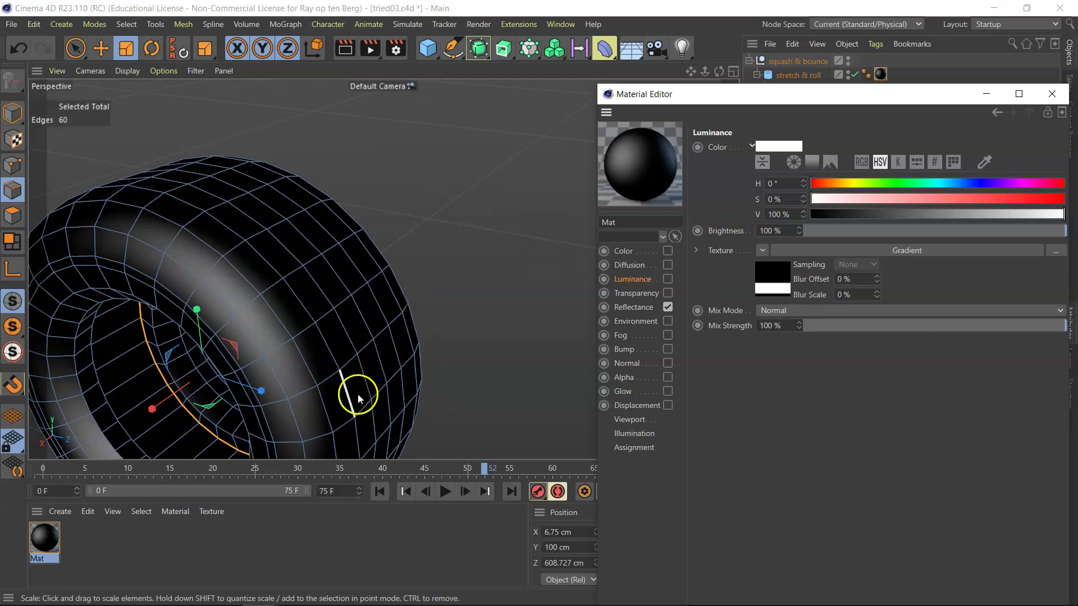